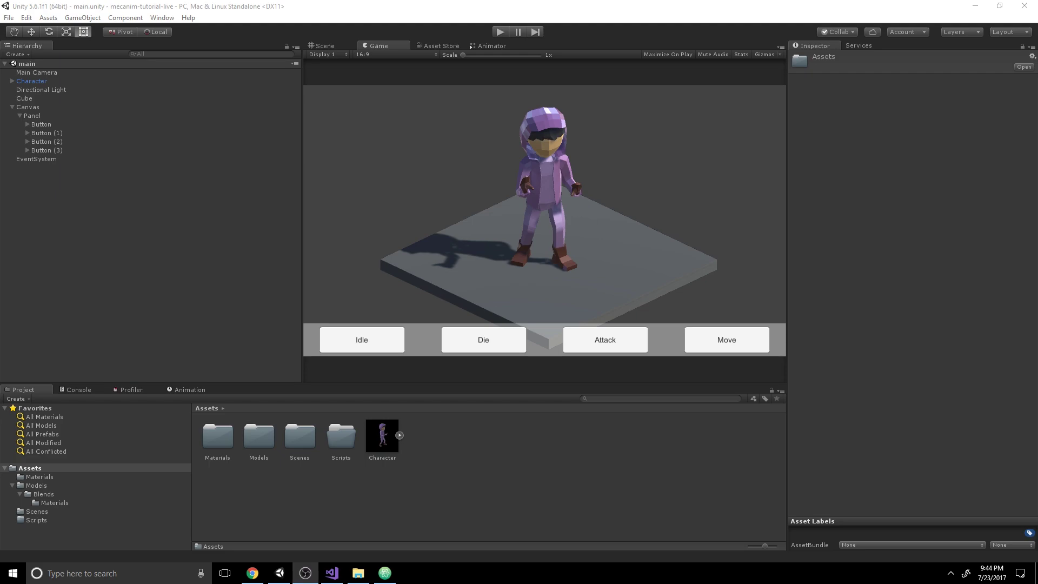
Select the main scene in the Scenes folder, then return to the Assets folder.
left_click(50, 511)
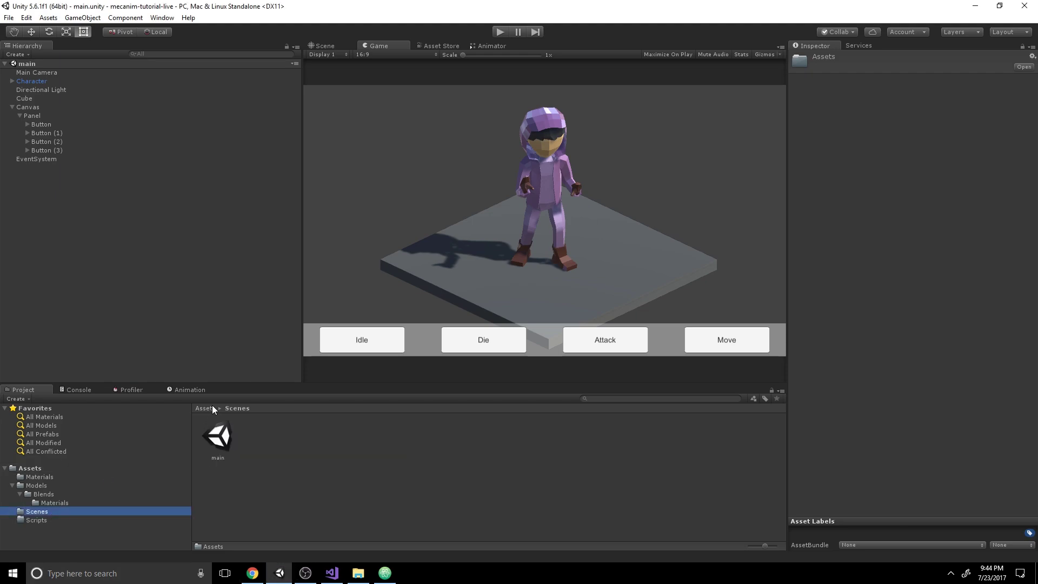
left_click(224, 442)
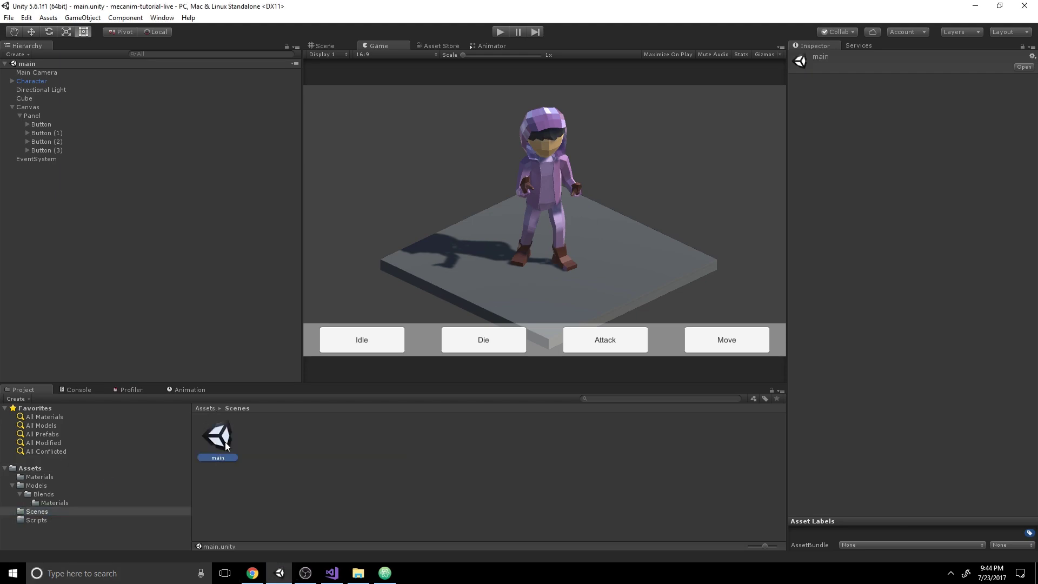
left_click(64, 467)
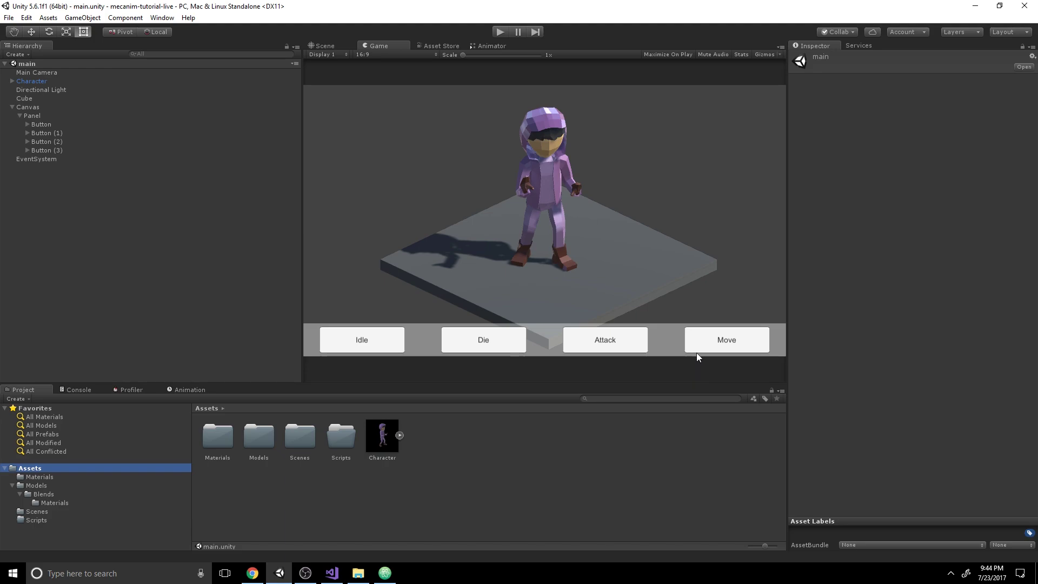
Test-run the scene in Play mode, then inspect the Character prefab's components.
left_click(499, 34)
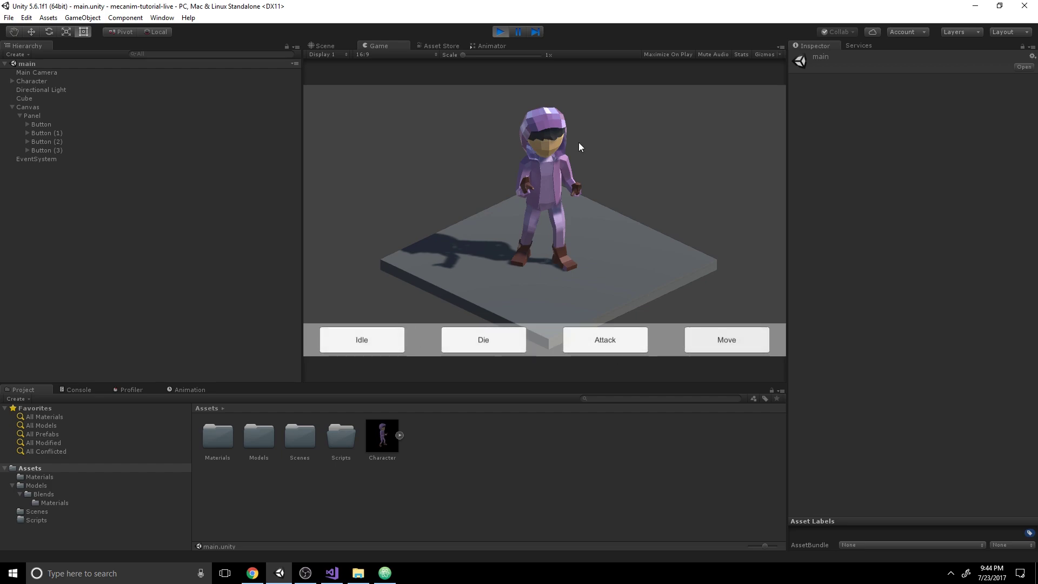
left_click(503, 31)
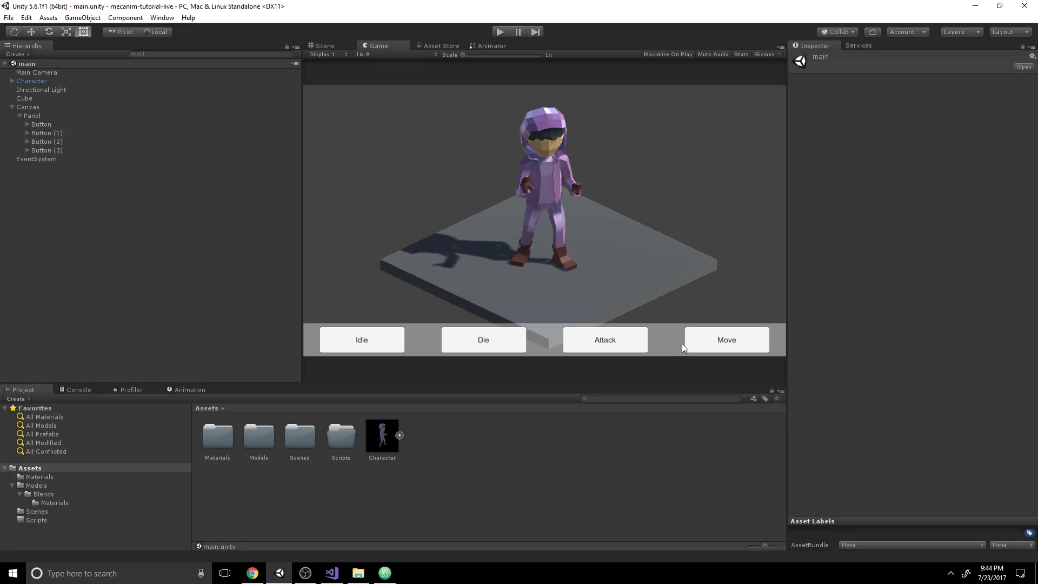
left_click(385, 432)
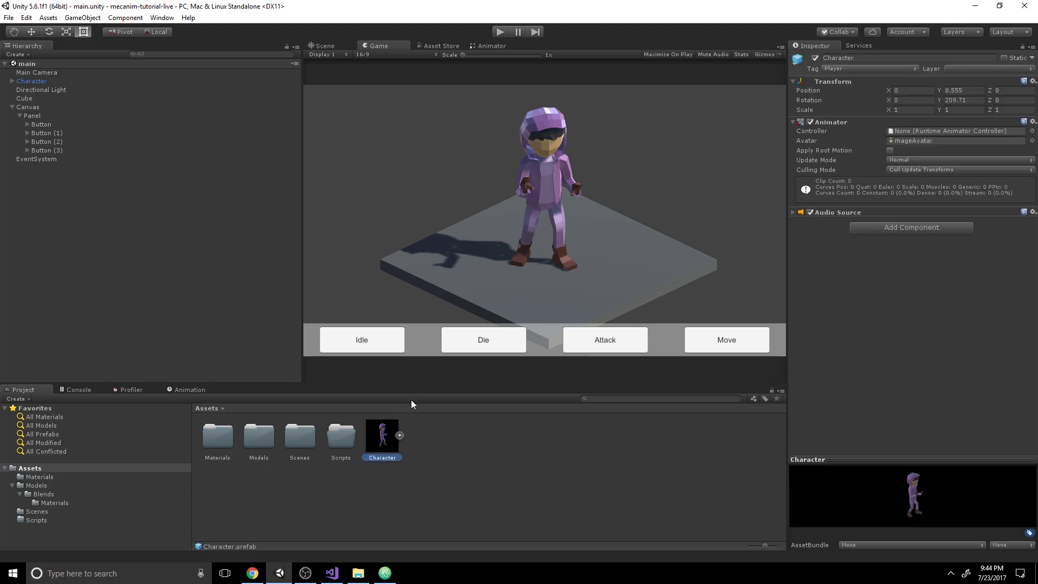
Inspect the scene's Character instance, folding Audio Source and focusing its empty Animator Controller field.
left_click(840, 214)
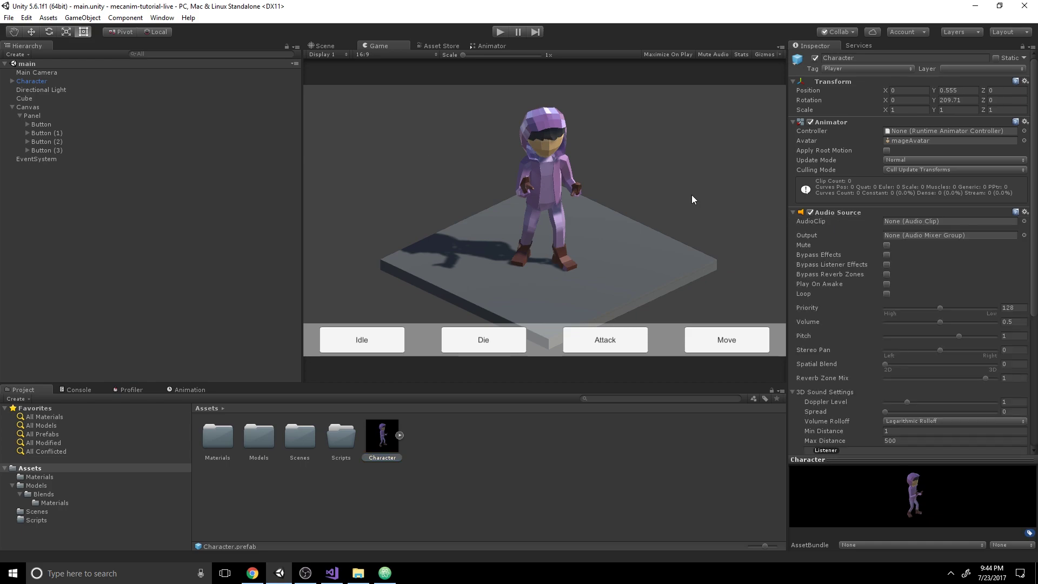
left_click(69, 81)
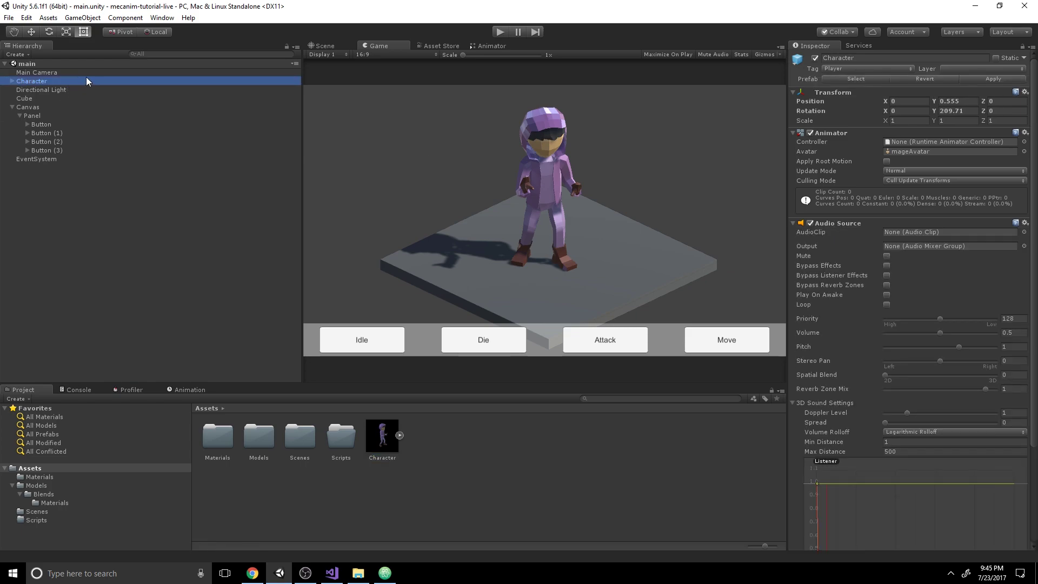
left_click(863, 232)
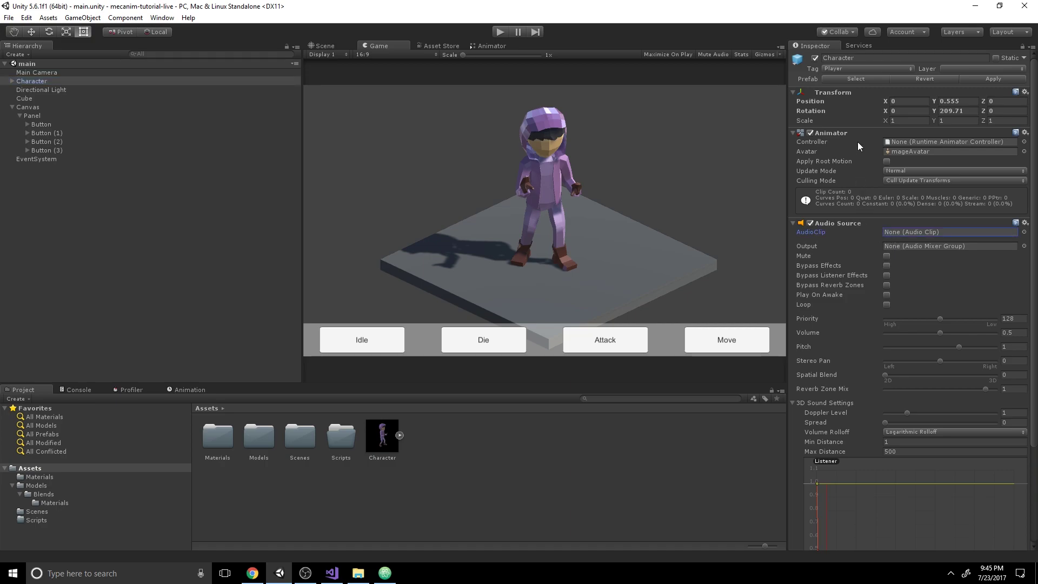
left_click(838, 223)
left_click(923, 142)
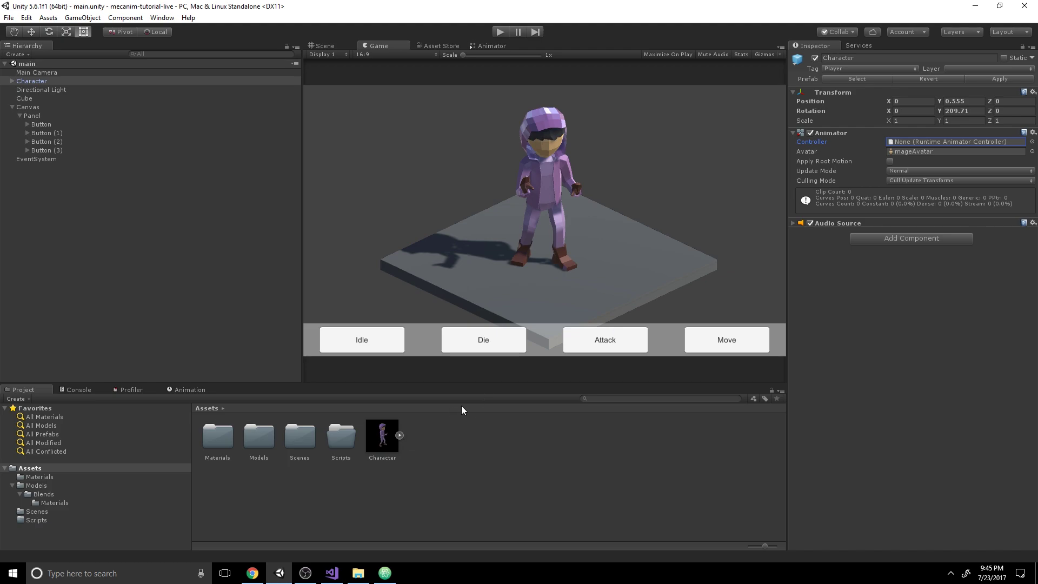
Create a new Animator Controller asset in Assets named CharacterAnimator.
right_click(416, 443)
mouse_move(477, 243)
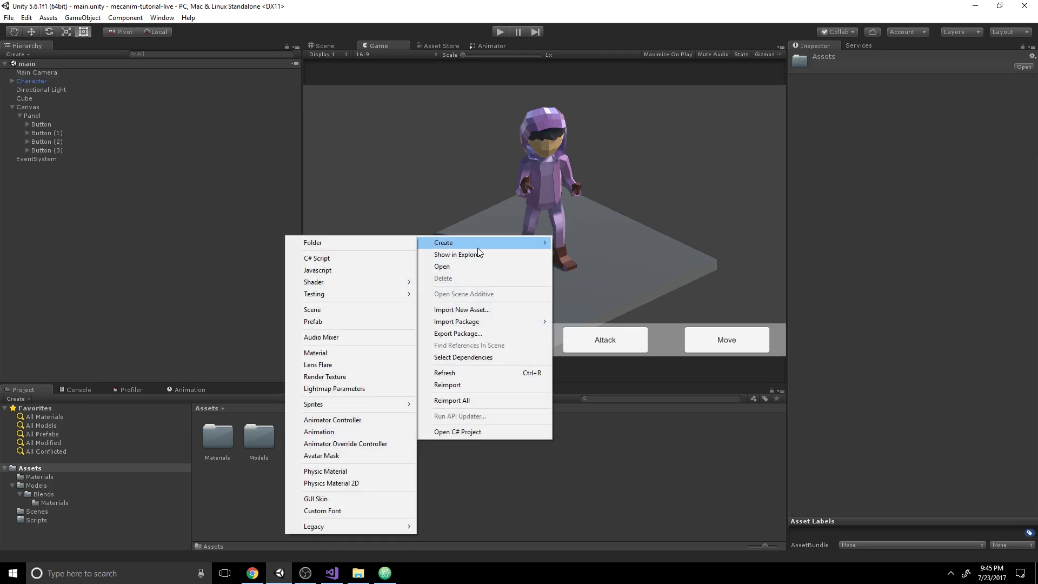
left_click(335, 420)
type("Cha")
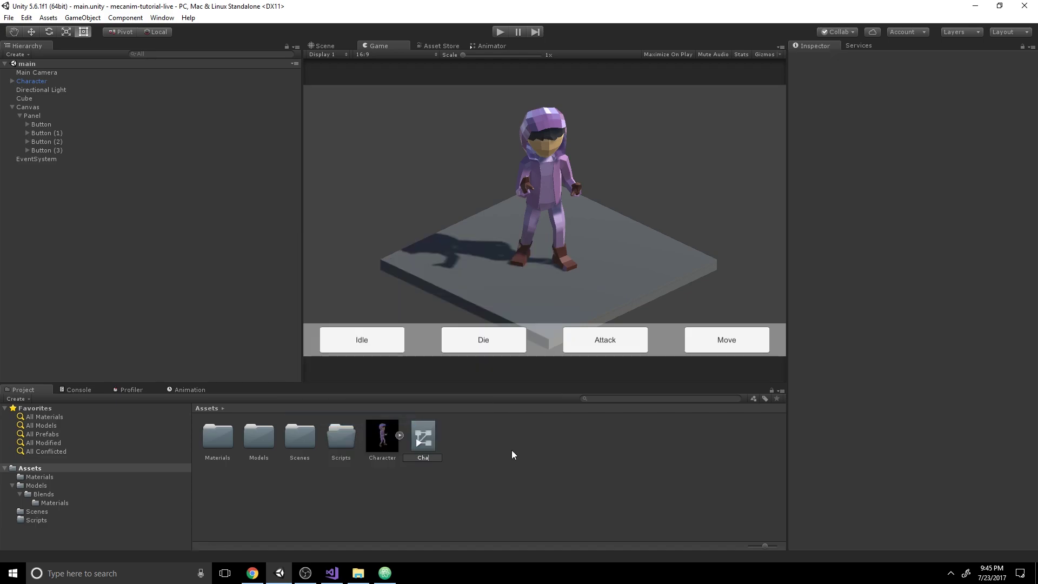
type("racterAnimator")
key("Return")
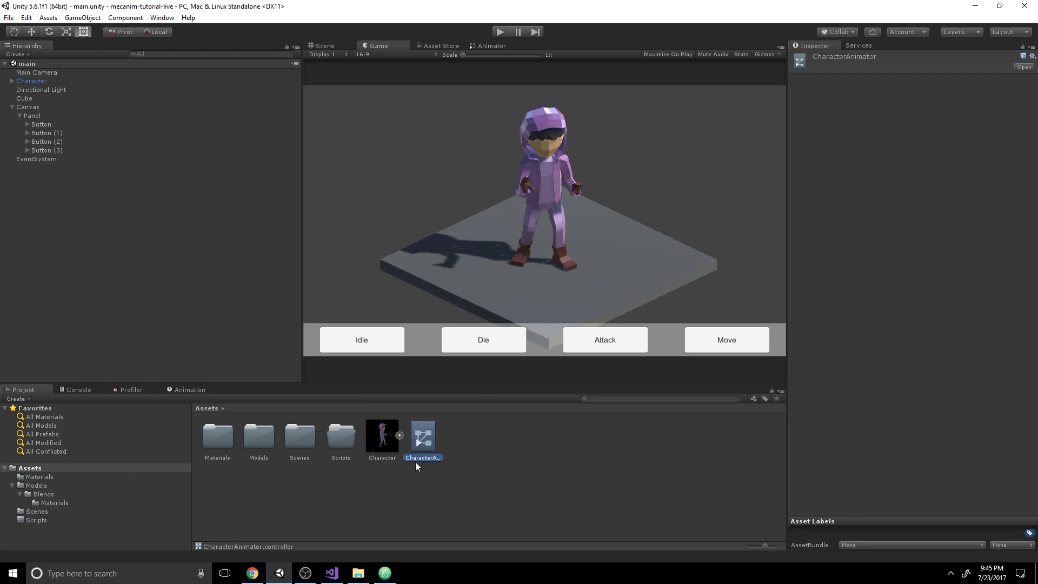
Assign CharacterAnimator as the Character's Animator controller and open it in the Animator graph.
left_click(390, 448)
left_click(36, 83)
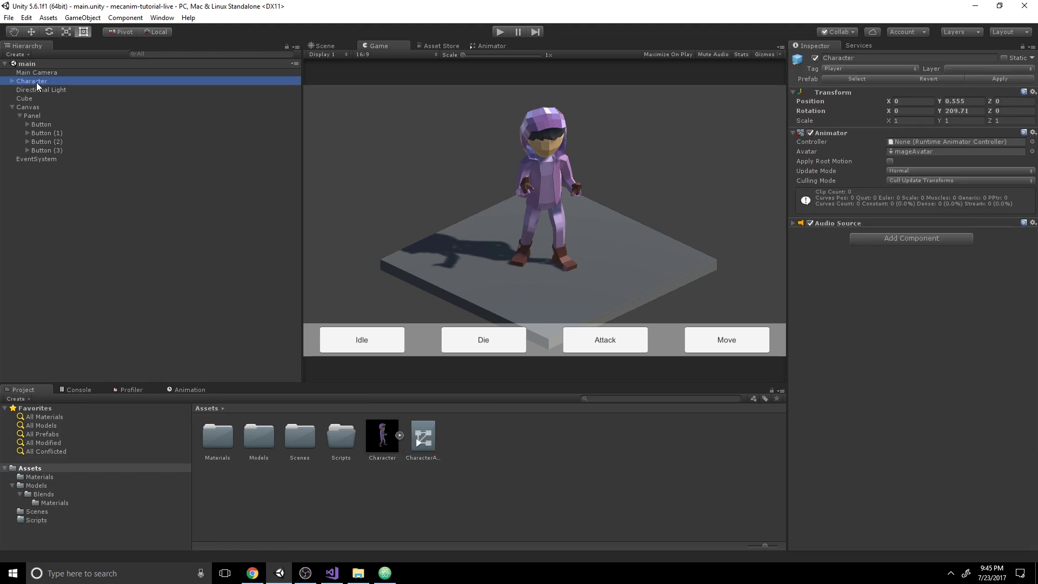
left_click_drag(414, 430, 926, 141)
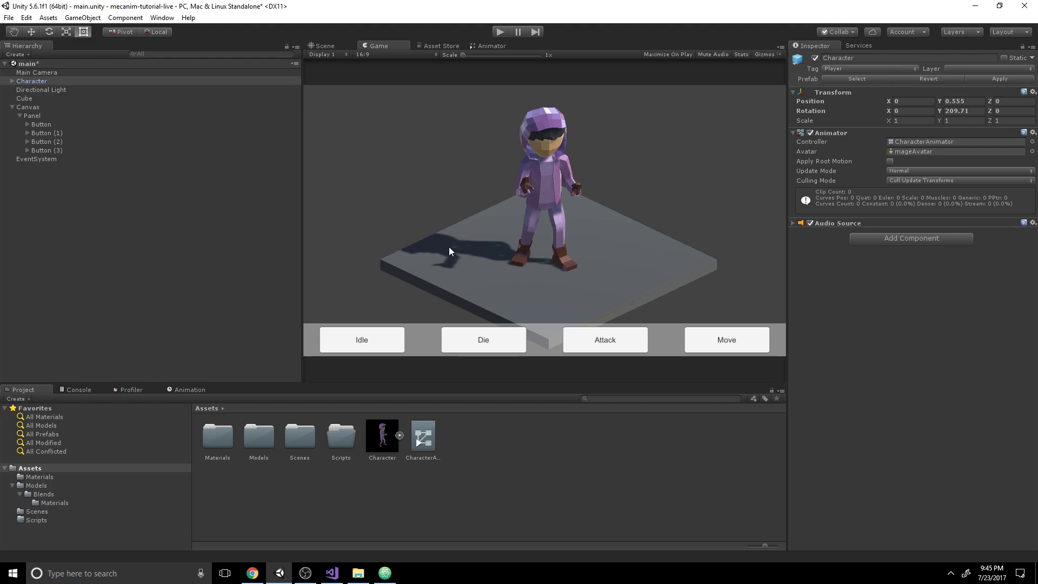
left_click(422, 432)
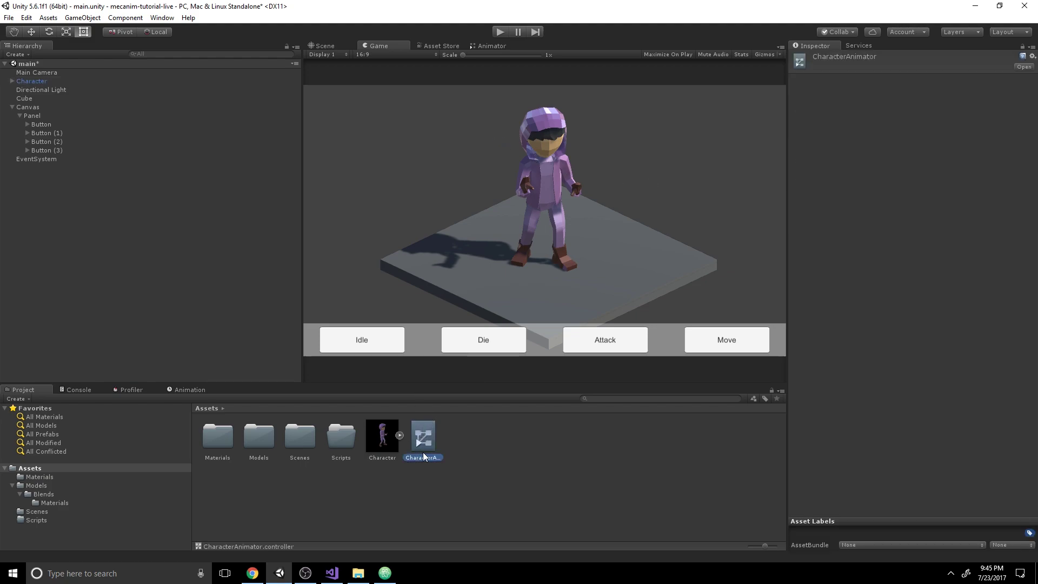
double_click(425, 427)
Pan the Animator graph and move the Exit node aside.
middle_click_drag(517, 254, 593, 382)
left_click_drag(559, 301, 600, 197)
middle_click_drag(600, 200, 578, 213)
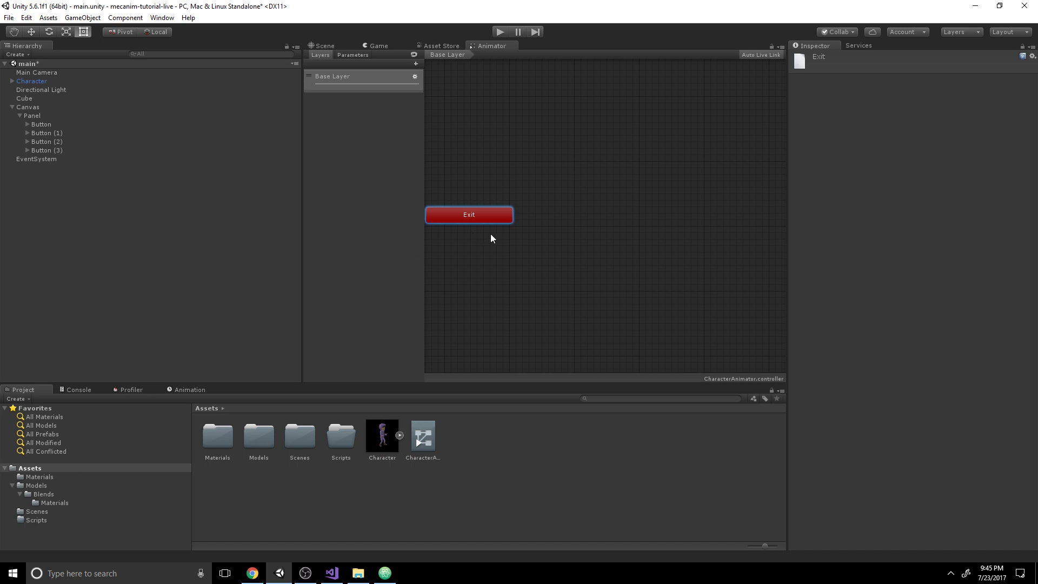
Browse to Models > Blends, expand the mage asset and select its Cast clip.
left_click(34, 485)
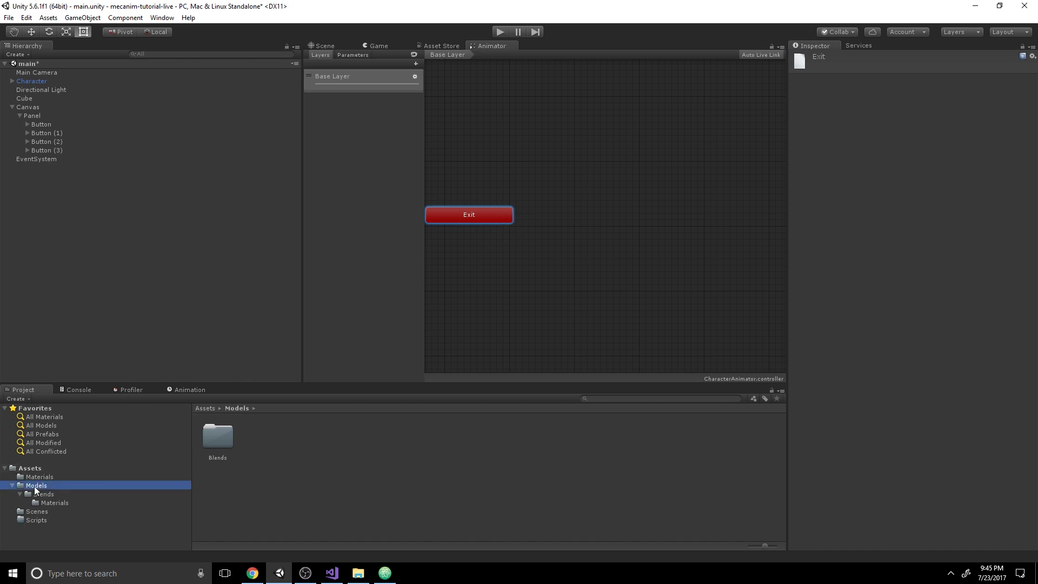
left_click(39, 494)
left_click(274, 436)
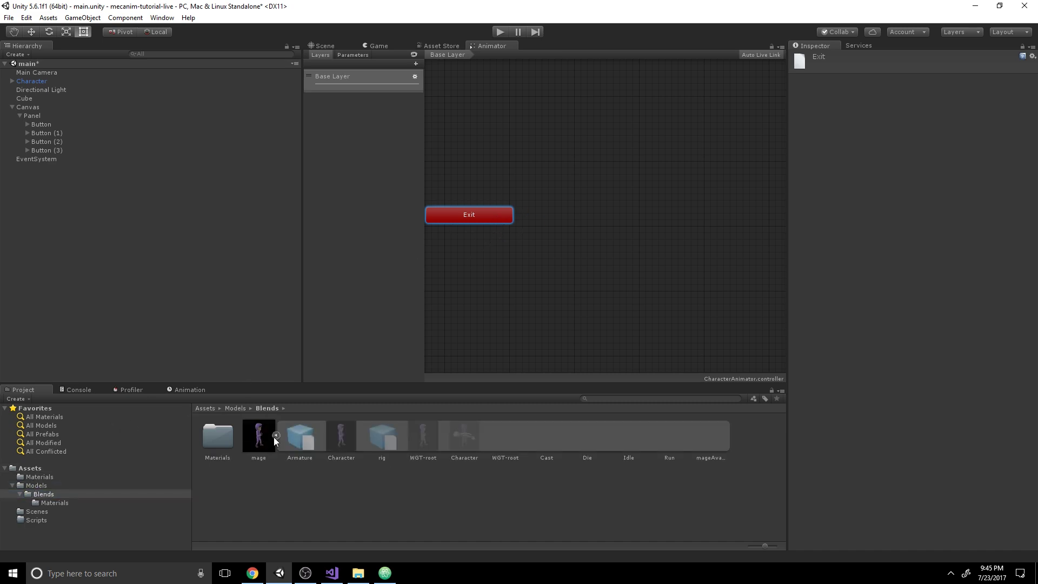
left_click(548, 432)
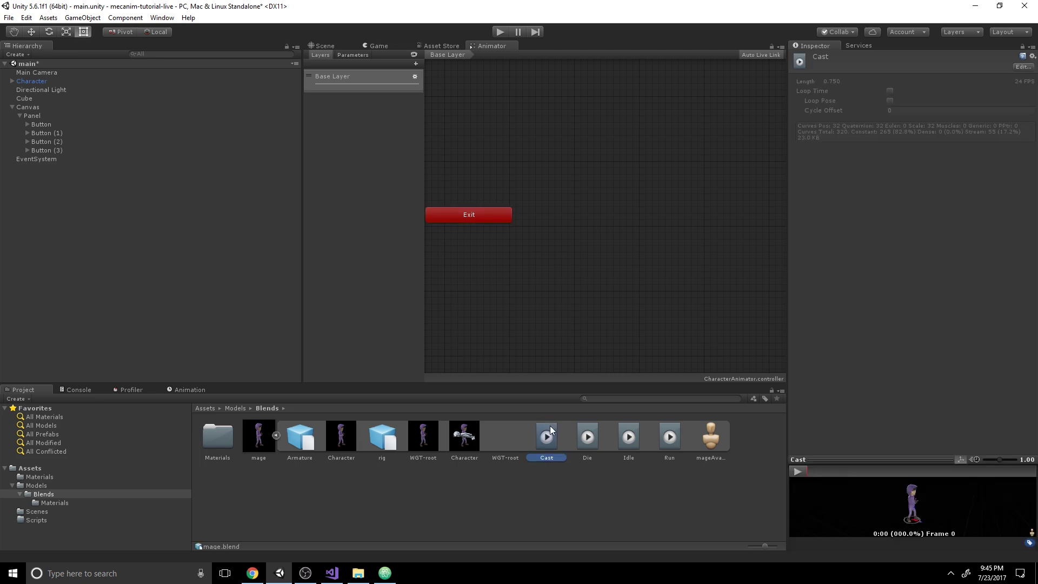
Drop the Cast, Die, Idle and Run clips into the graph as states beside Entry.
left_click(666, 438, "shift")
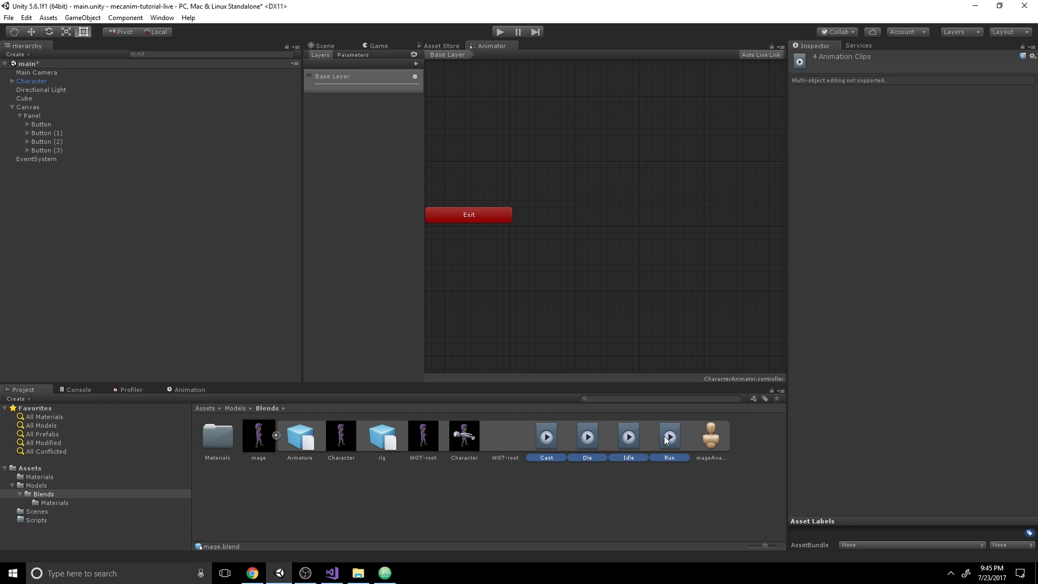
left_click_drag(627, 440, 650, 233)
middle_click_drag(664, 206, 456, 206)
left_click_drag(762, 216, 576, 343)
left_click_drag(686, 241, 639, 175)
Unstack the states, placing Cast above Die and Run beside Idle.
left_click(660, 238)
left_click_drag(668, 272, 621, 290)
left_click_drag(654, 248, 674, 210)
left_click_drag(628, 291, 673, 292)
left_click_drag(677, 215, 671, 221)
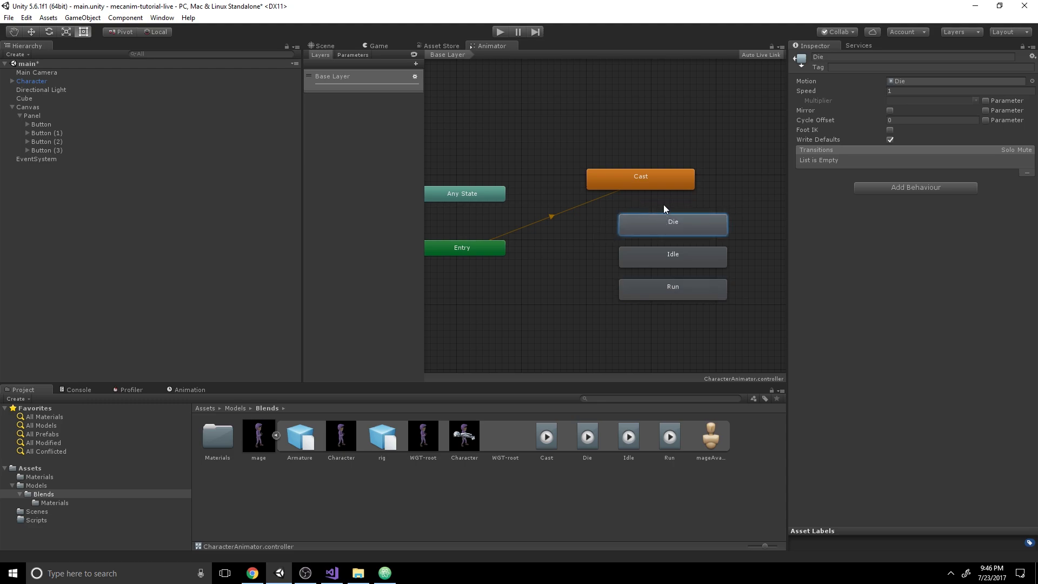
left_click_drag(657, 187, 692, 187)
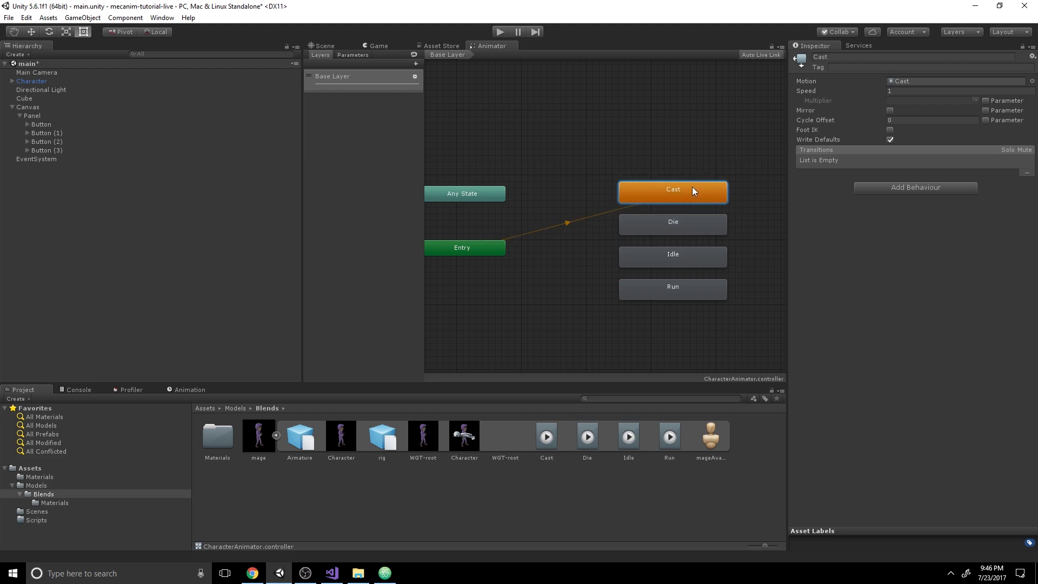
left_click(653, 295)
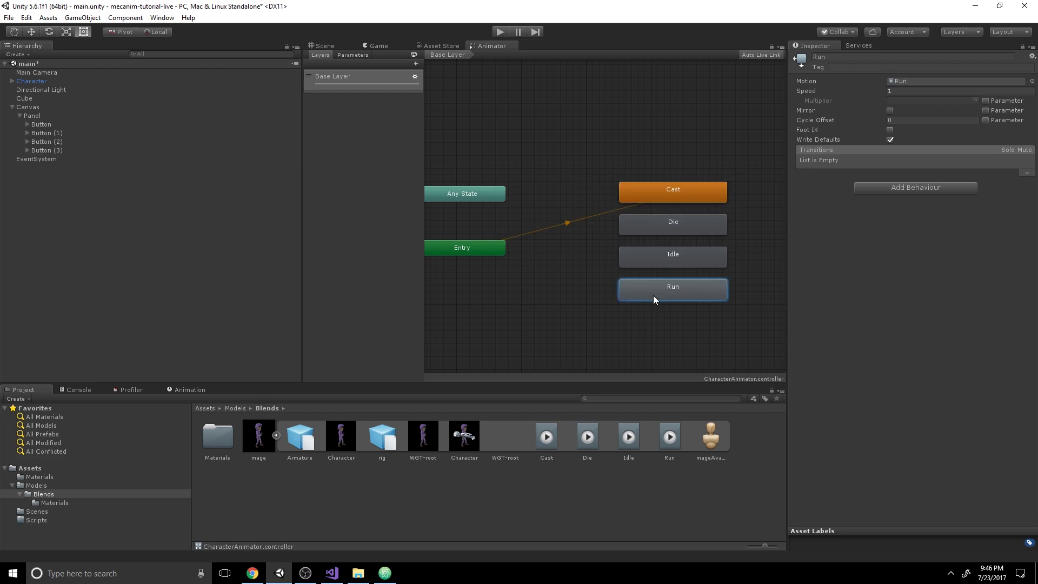
left_click_drag(653, 295, 581, 321)
left_click_drag(664, 262, 634, 269)
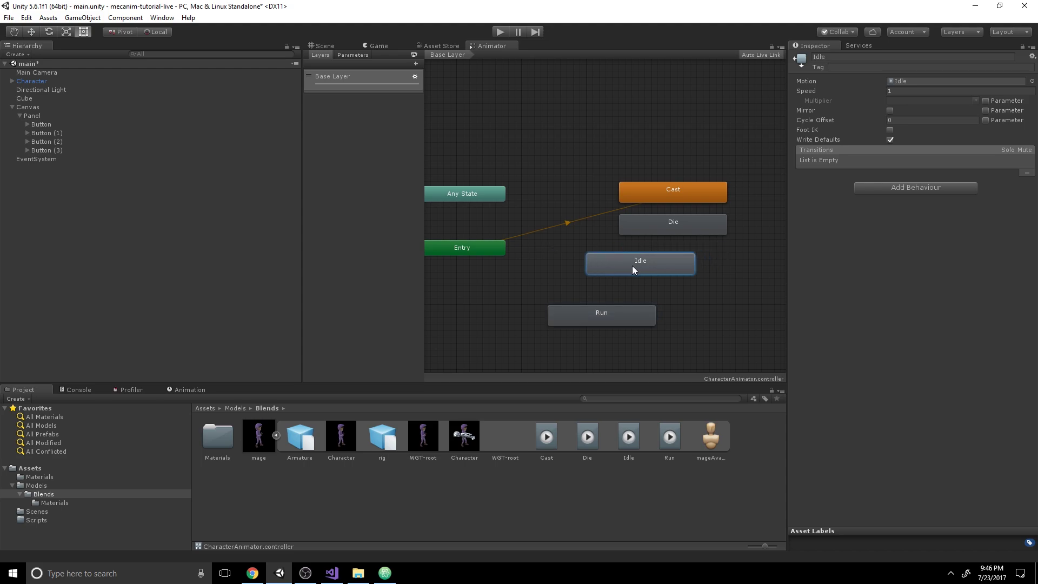
left_click_drag(623, 318, 722, 299)
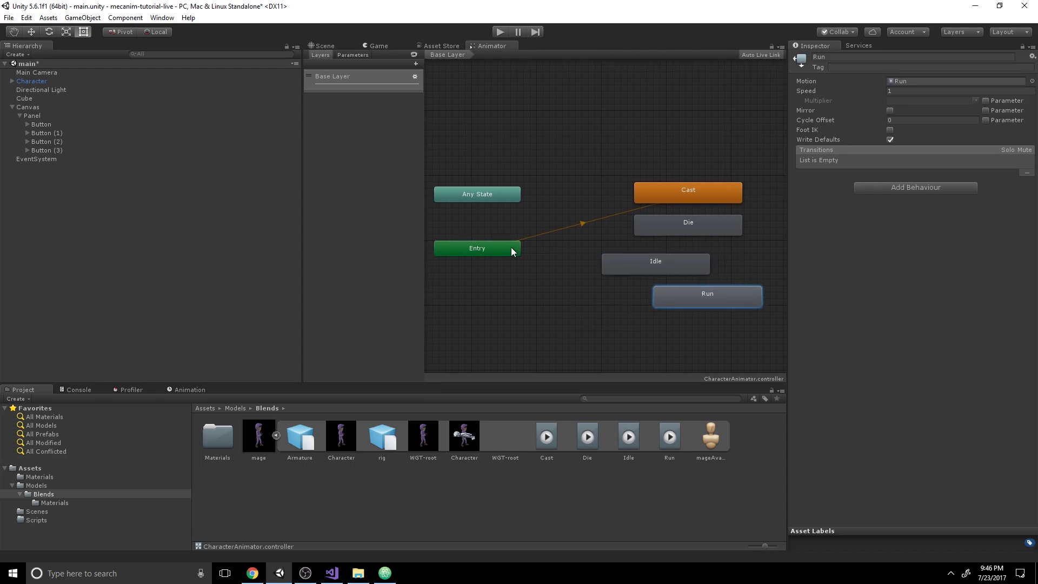
Set Idle as the state machine's default state from Entry.
left_click(512, 251)
right_click(513, 251)
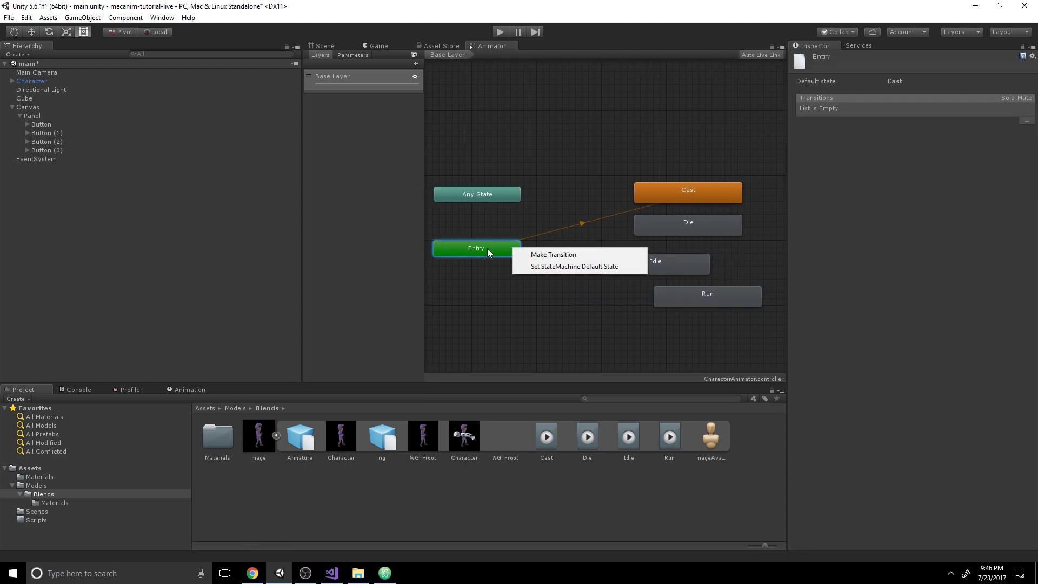
left_click(544, 271)
left_click(662, 266)
Reposition Idle next to Entry and move Cast and Die upward.
left_click_drag(666, 270, 604, 247)
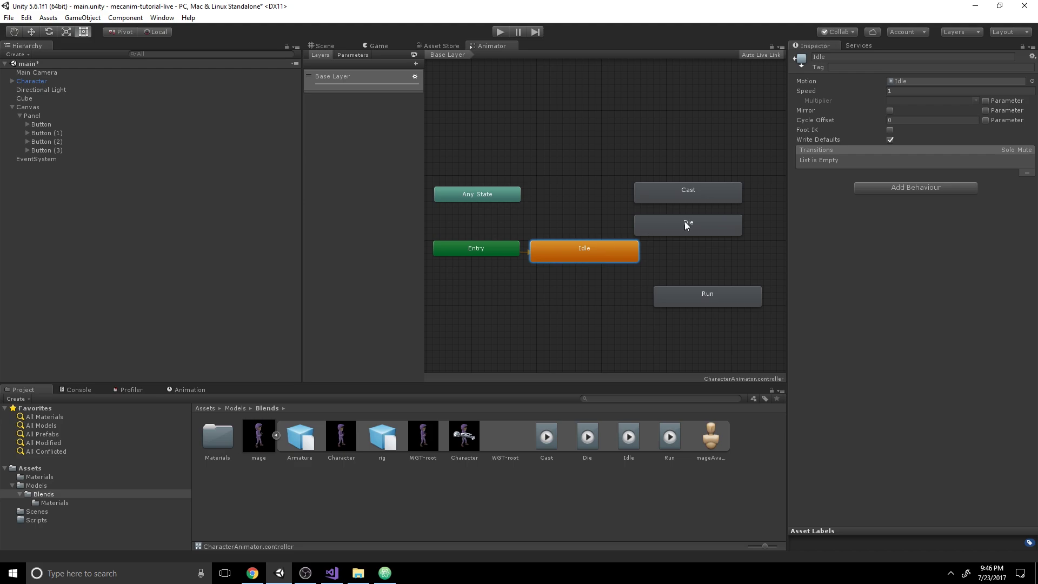
left_click_drag(685, 199, 639, 153)
left_click_drag(680, 219, 634, 193)
left_click_drag(632, 154, 600, 149)
mouse_move(644, 199)
left_mouse_down()
mouse_move(612, 192)
mouse_move(633, 199)
left_mouse_up()
middle_click_drag(510, 194, 556, 216)
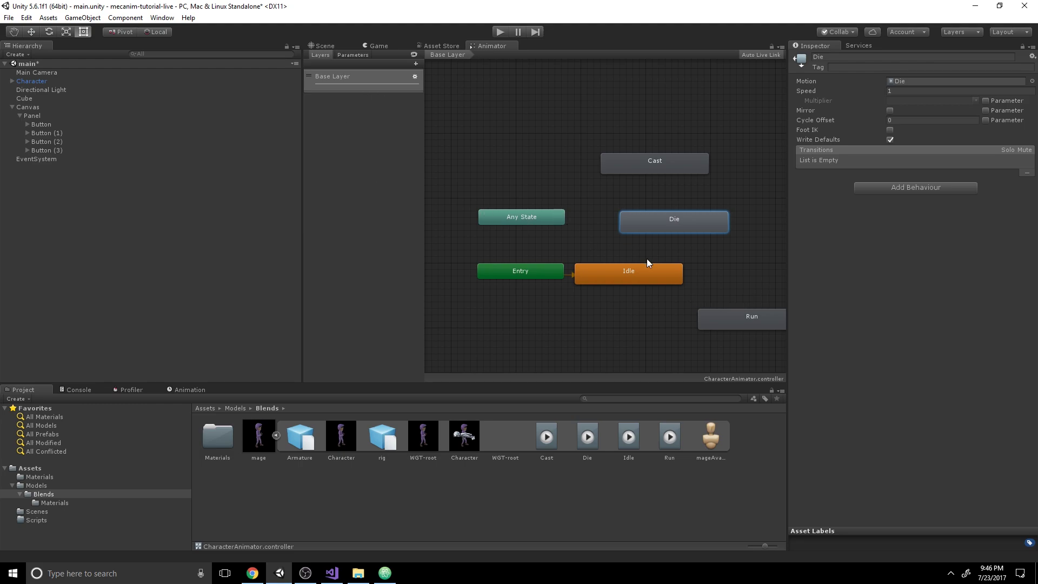
Arrange states around Any State: Die above, Run left, Cast right, Idle below.
left_click_drag(491, 274, 500, 353)
left_click(604, 270)
left_click_drag(604, 270, 561, 274)
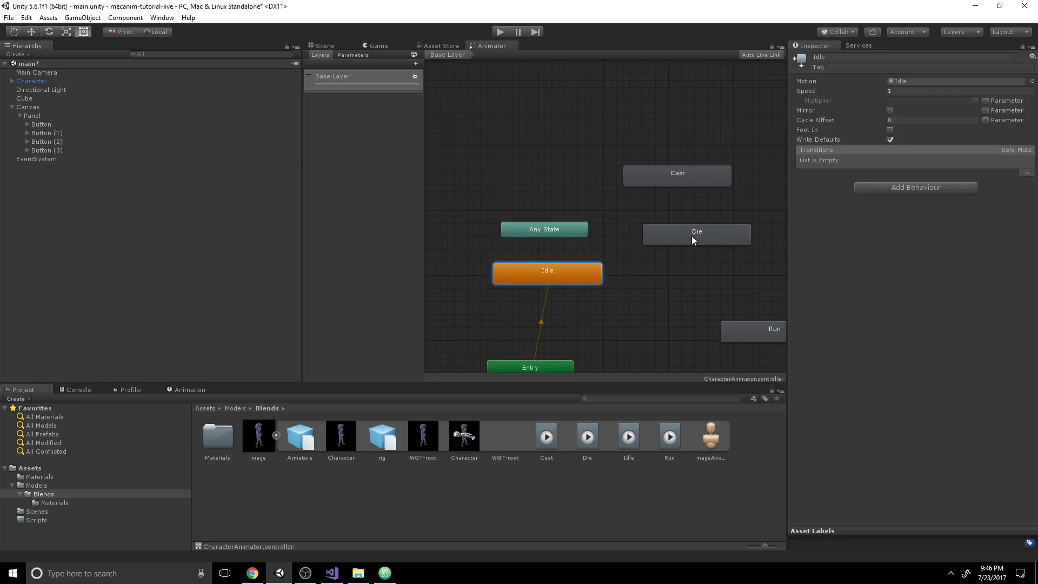
left_click_drag(692, 236, 542, 169)
left_click_drag(679, 183, 685, 227)
left_click_drag(752, 329, 598, 271)
left_click_drag(544, 231, 473, 229)
left_click_drag(706, 229, 719, 249)
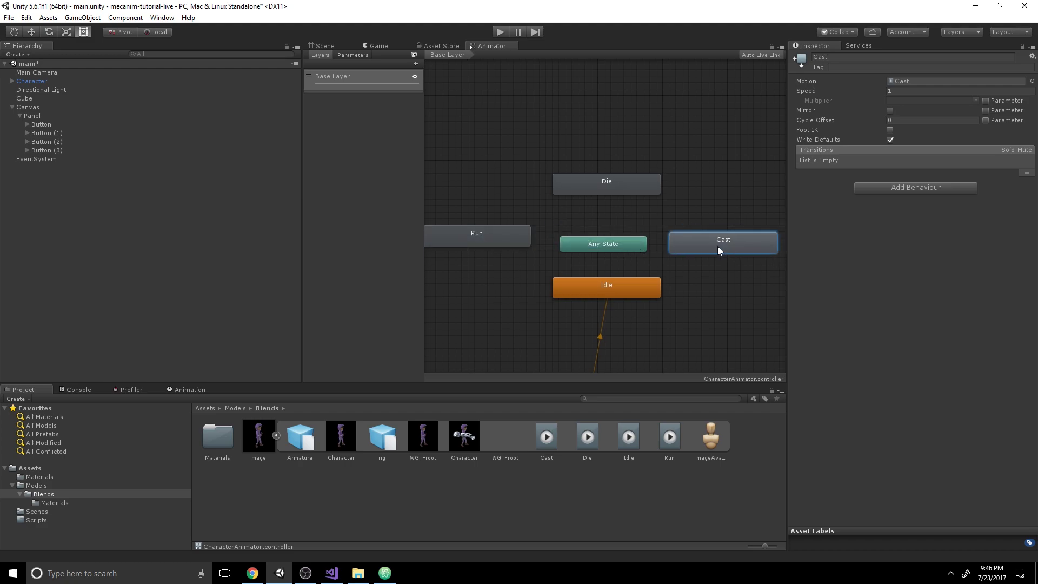
left_click(479, 240)
left_click_drag(481, 242, 482, 245)
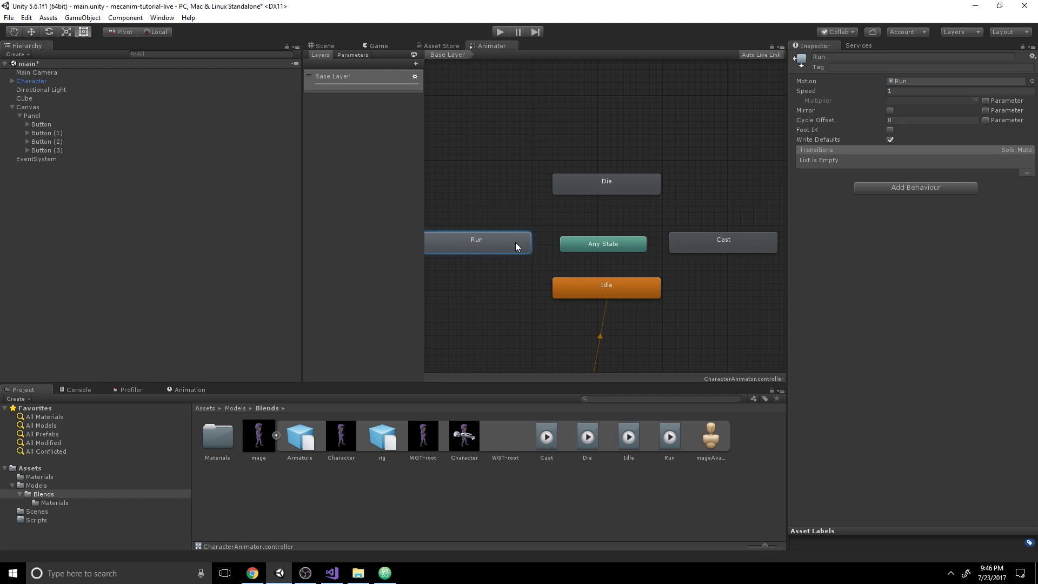
left_click_drag(621, 185, 615, 204)
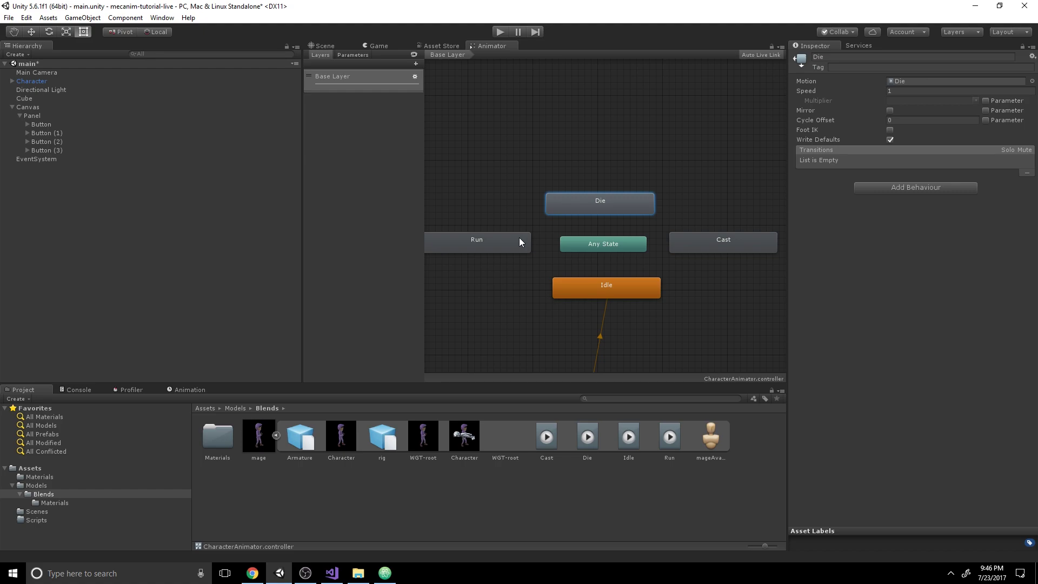
Add Bool parameters named idle and attack to the controller.
left_click(357, 57)
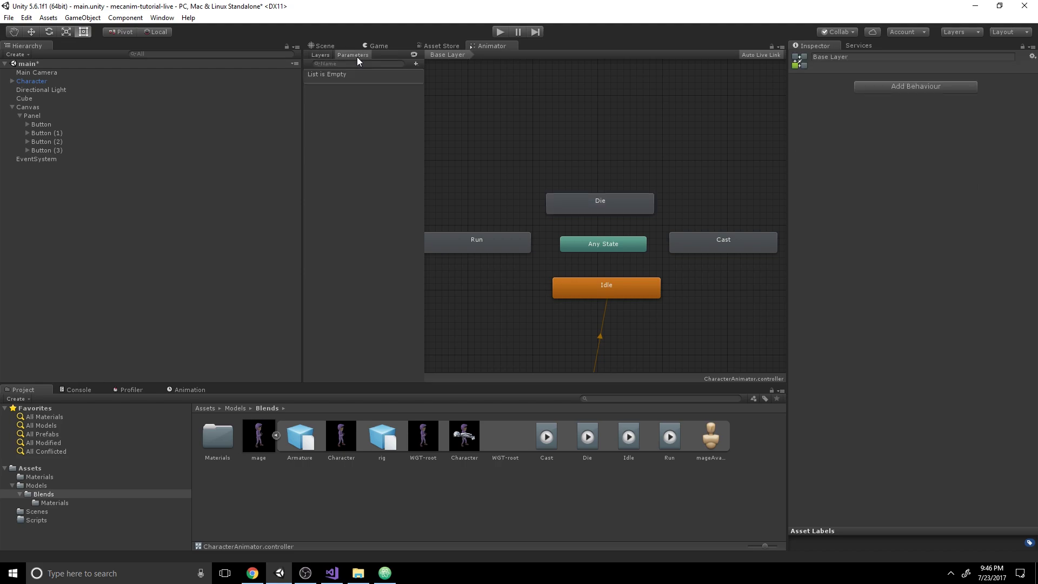
left_click(416, 63)
left_click(434, 97)
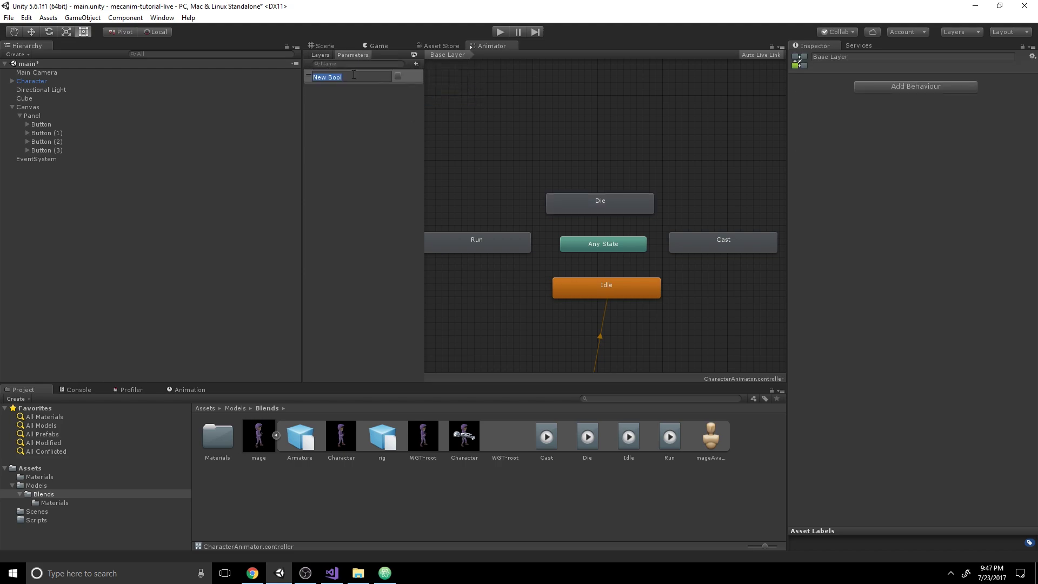
type("idle")
key("Return")
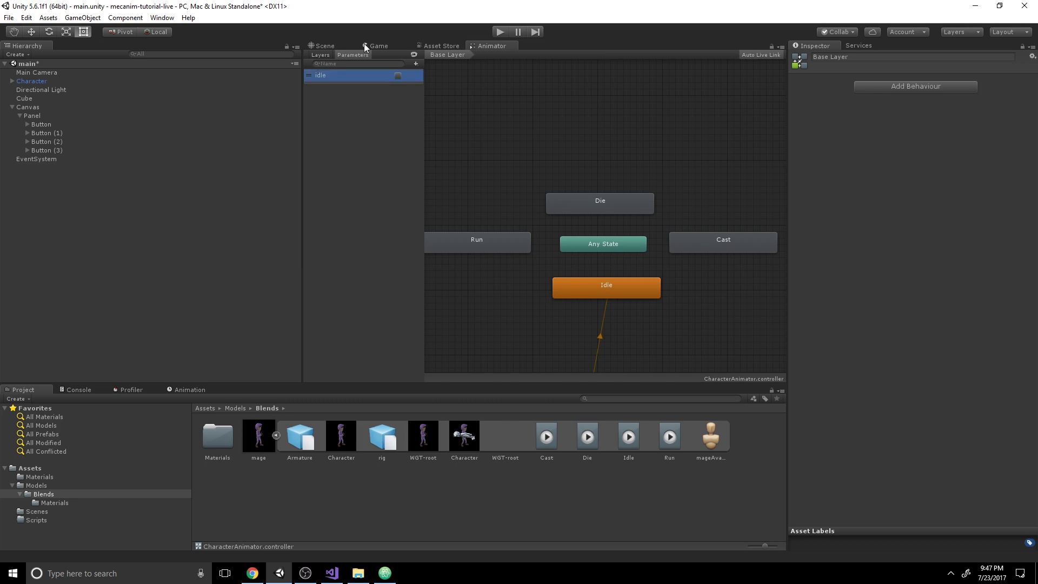
left_click(416, 64)
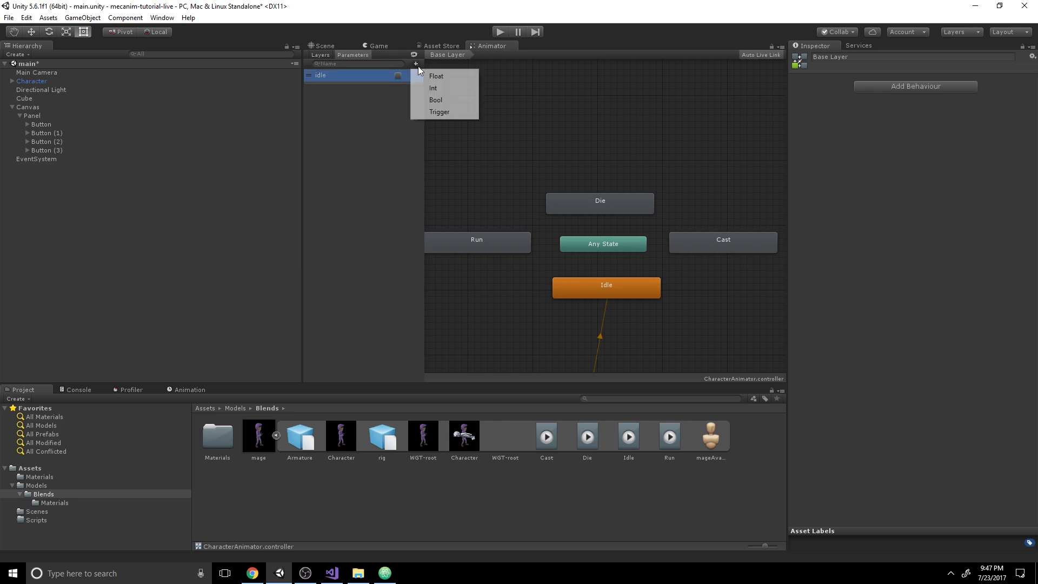
left_click(435, 100)
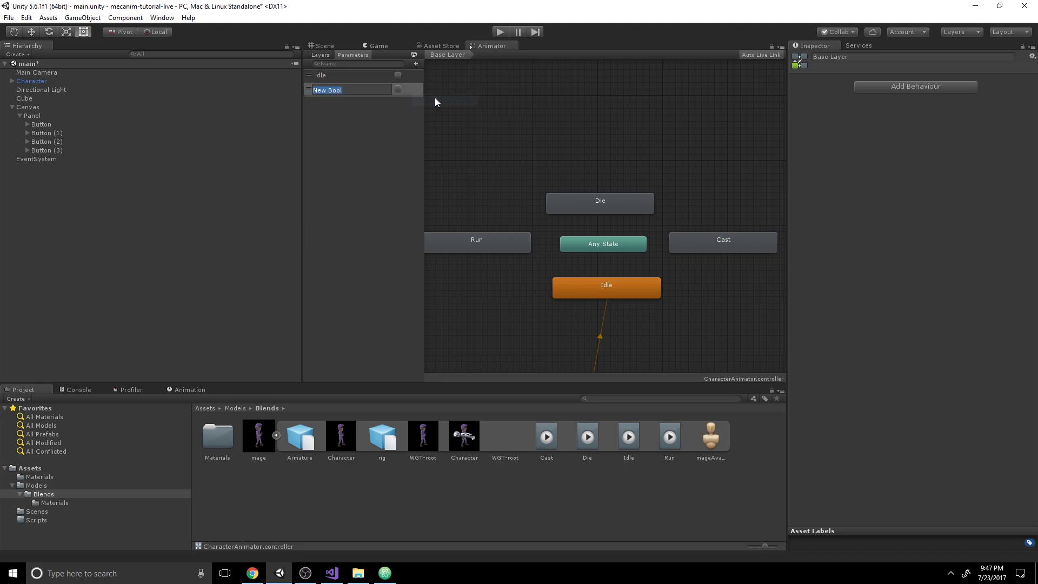
type("attack")
key("Return")
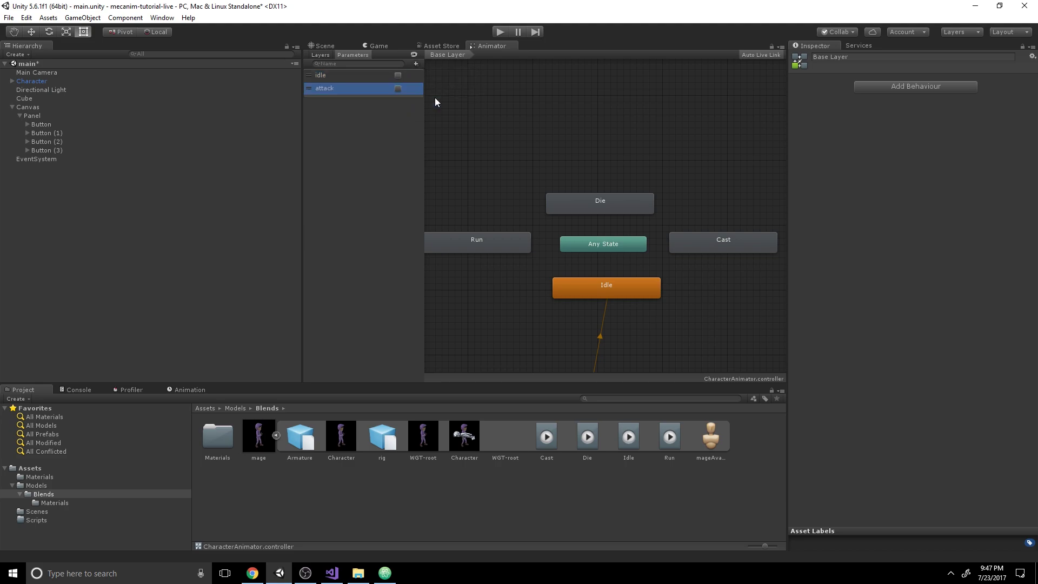
Add a third Bool parameter renamed from run to move, and a fourth named die.
left_click(415, 64)
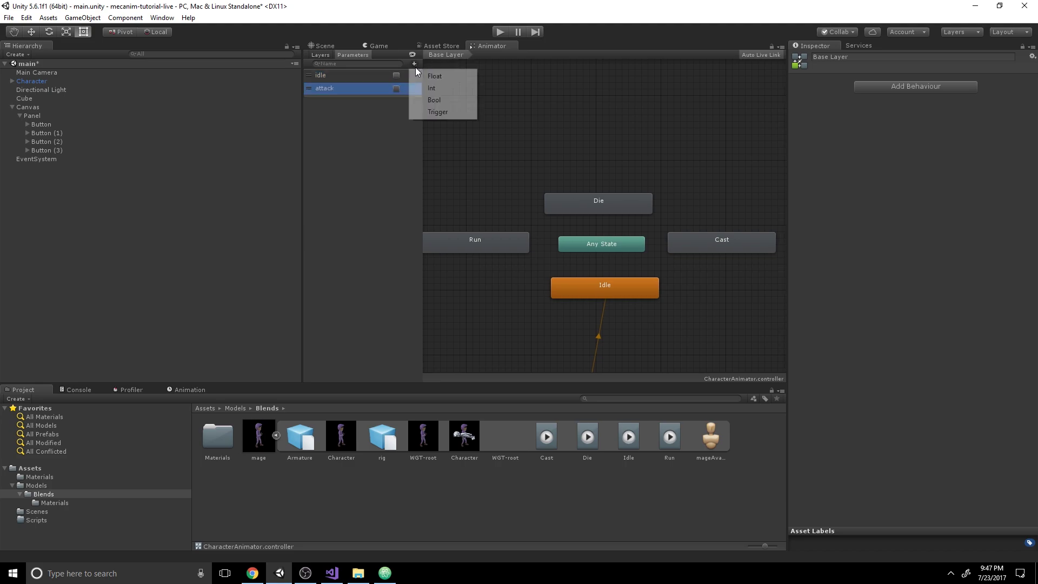
left_click(434, 100)
type("run")
key("Return")
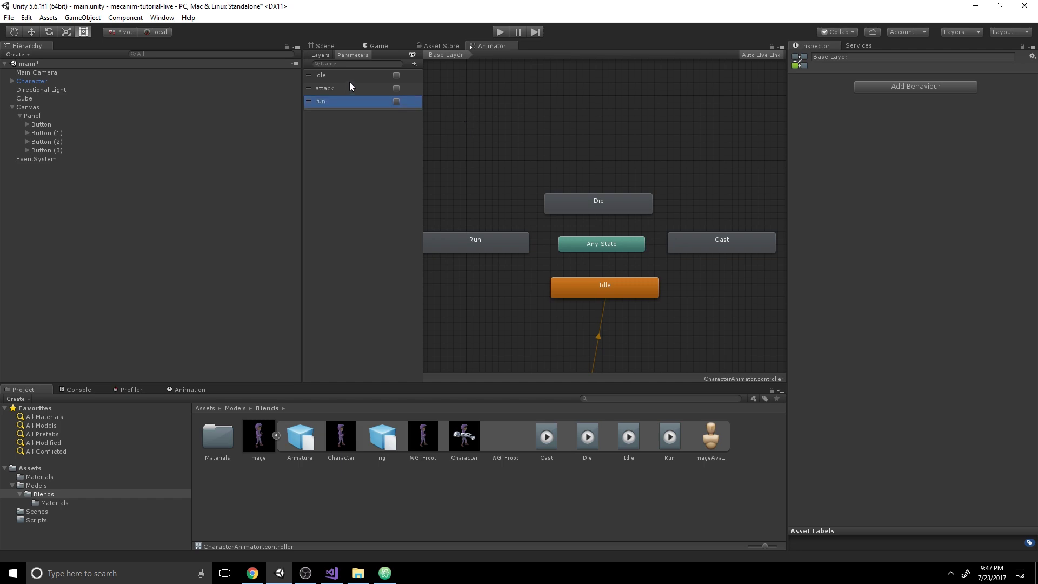
double_click(333, 100)
type("move")
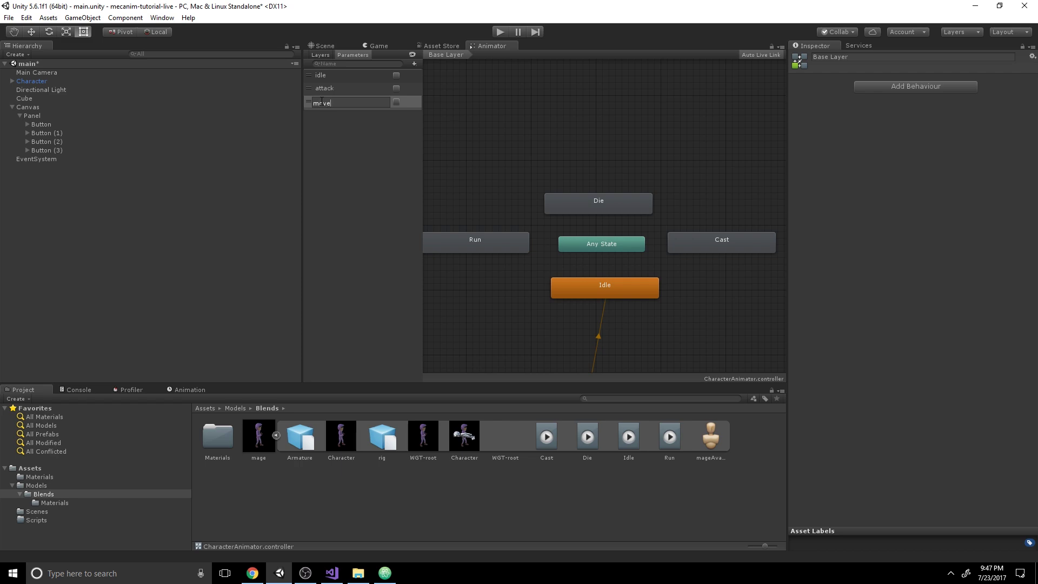
key("Return")
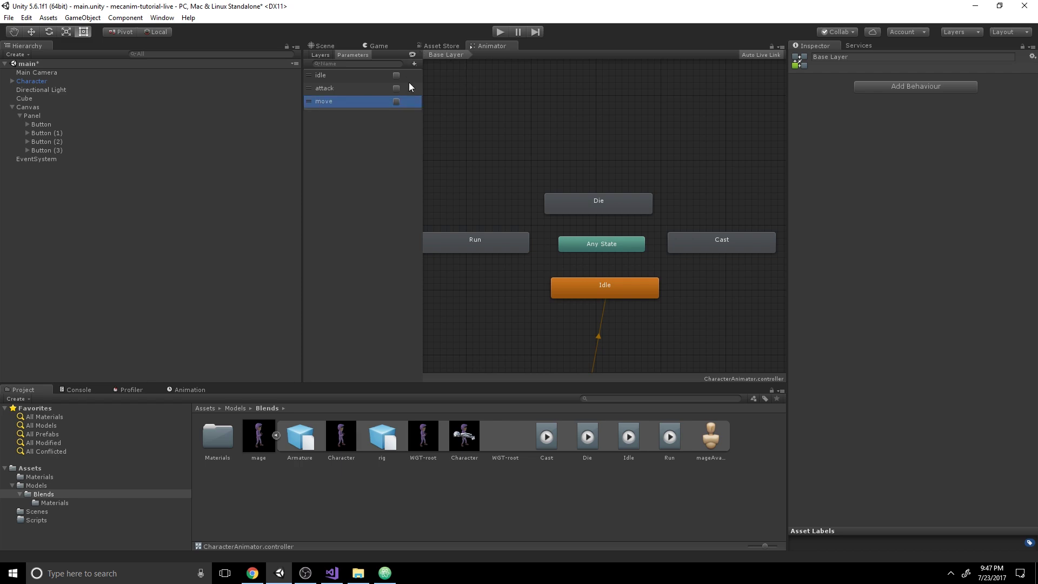
left_click(414, 64)
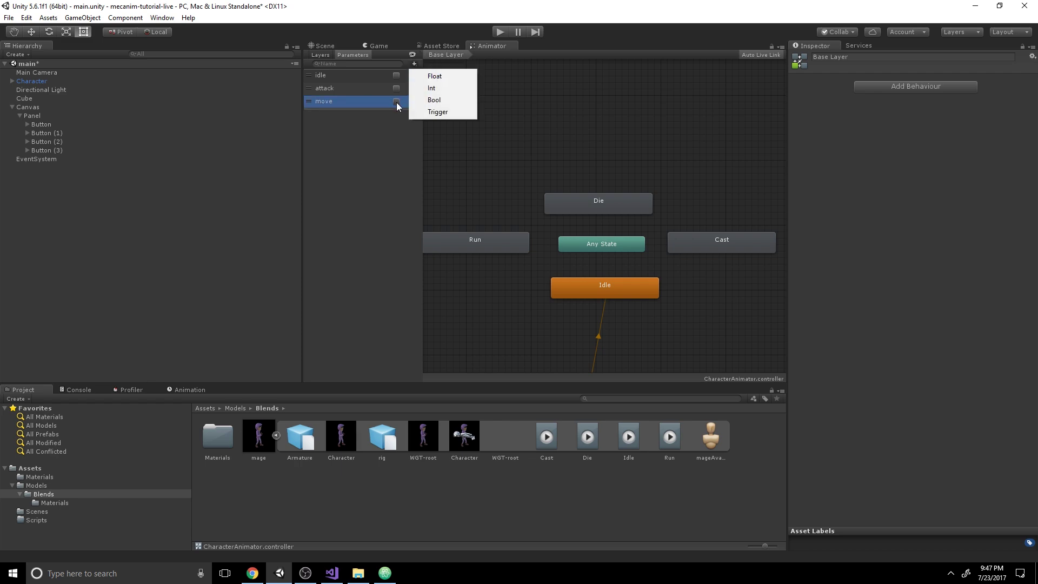
left_click(440, 100)
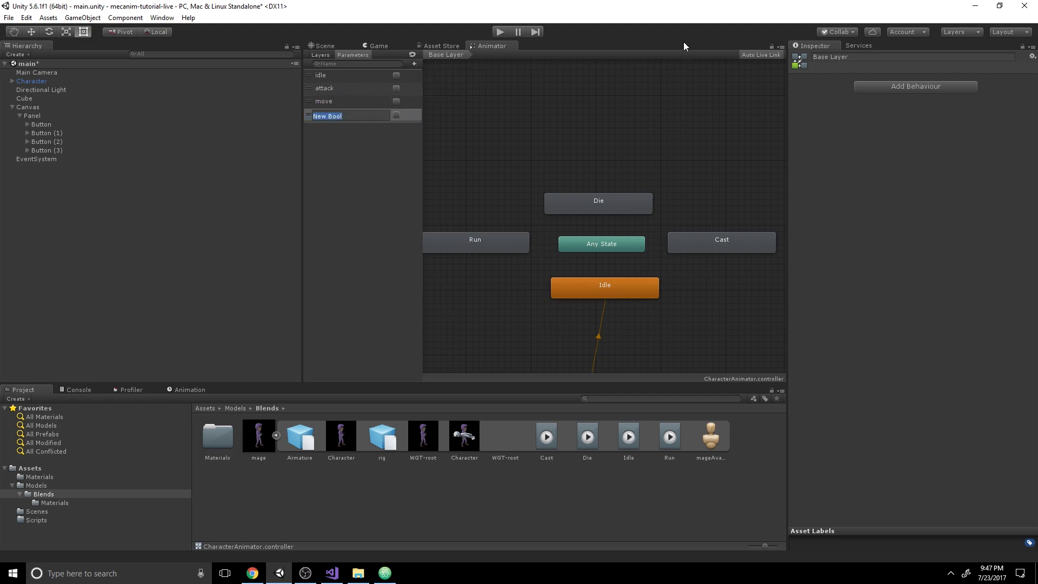
type("die")
key("Return")
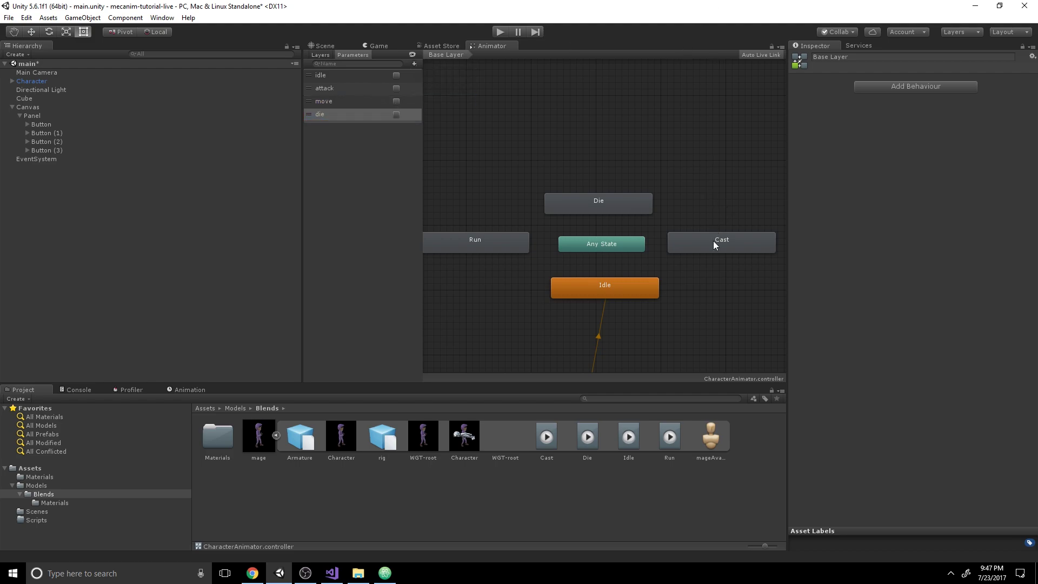
Rename the Cast state to Attack.
left_click(713, 245)
left_click(897, 57)
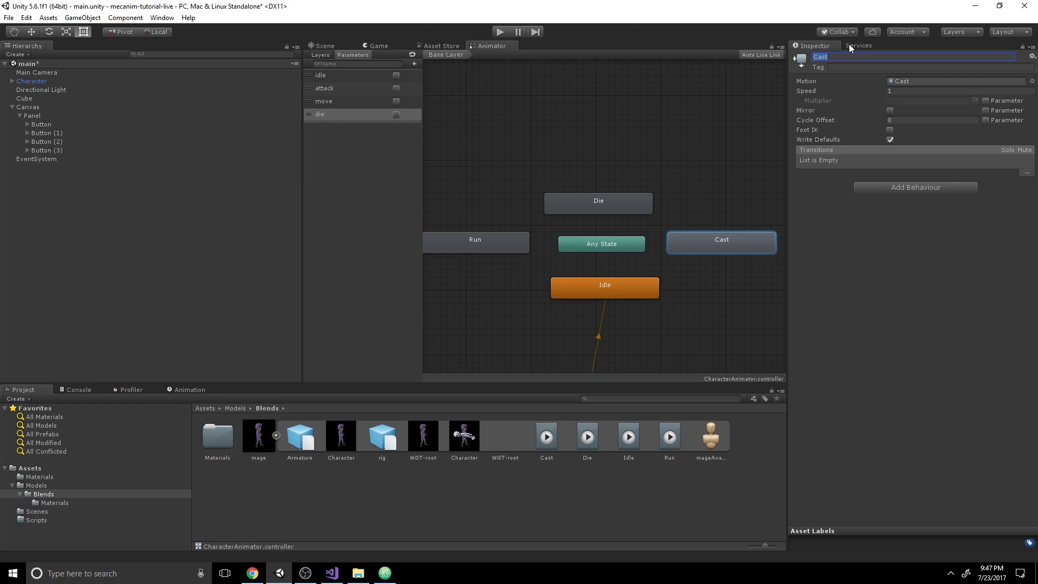
type("Attack")
Rename the Run state to Move, then select the Any State node.
left_click(492, 238)
left_click(868, 57)
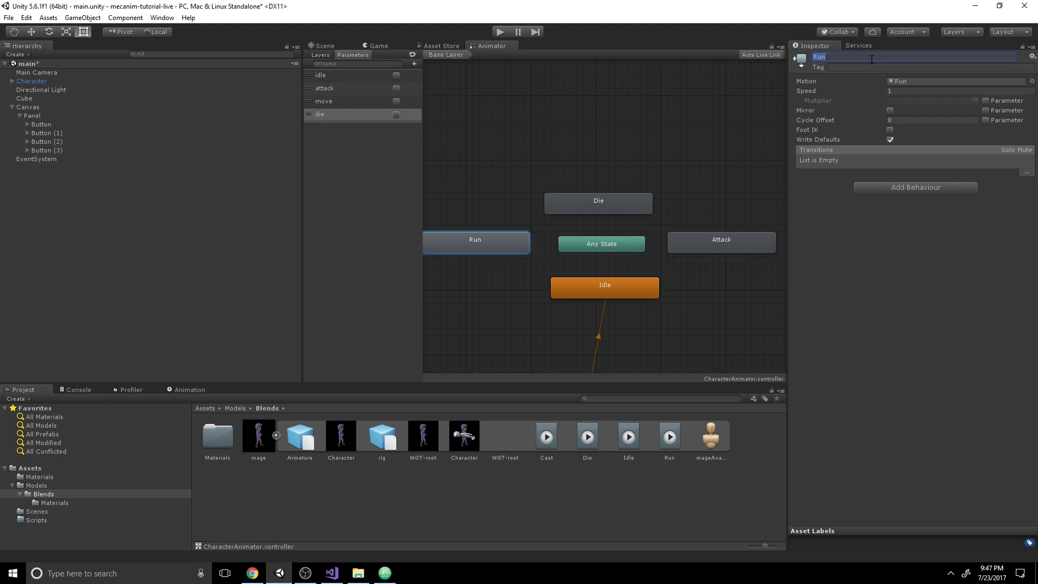
type("Move")
left_click(630, 190)
mouse_move(641, 219)
middle_mouse_down()
mouse_move(620, 203)
mouse_move(624, 226)
middle_mouse_up()
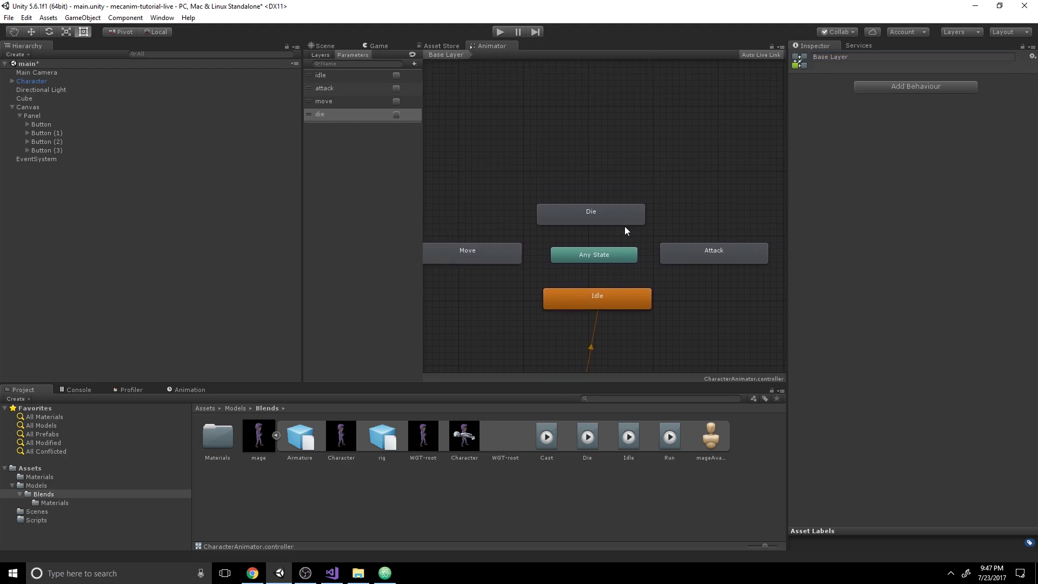
left_click(613, 255)
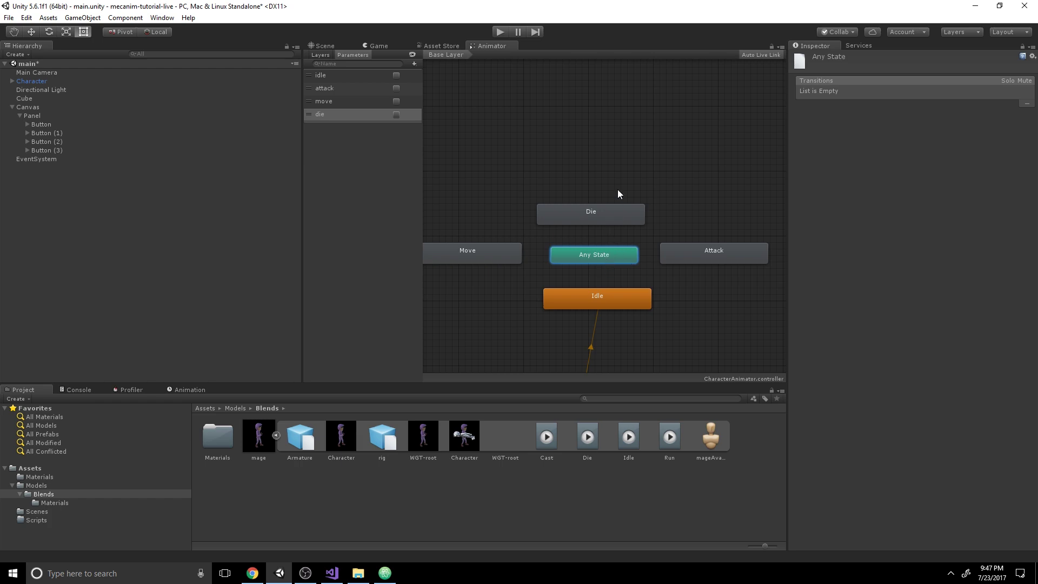
Create a transition from Any State to Idle and select it.
right_click(606, 253)
left_click(625, 263)
left_click(617, 286)
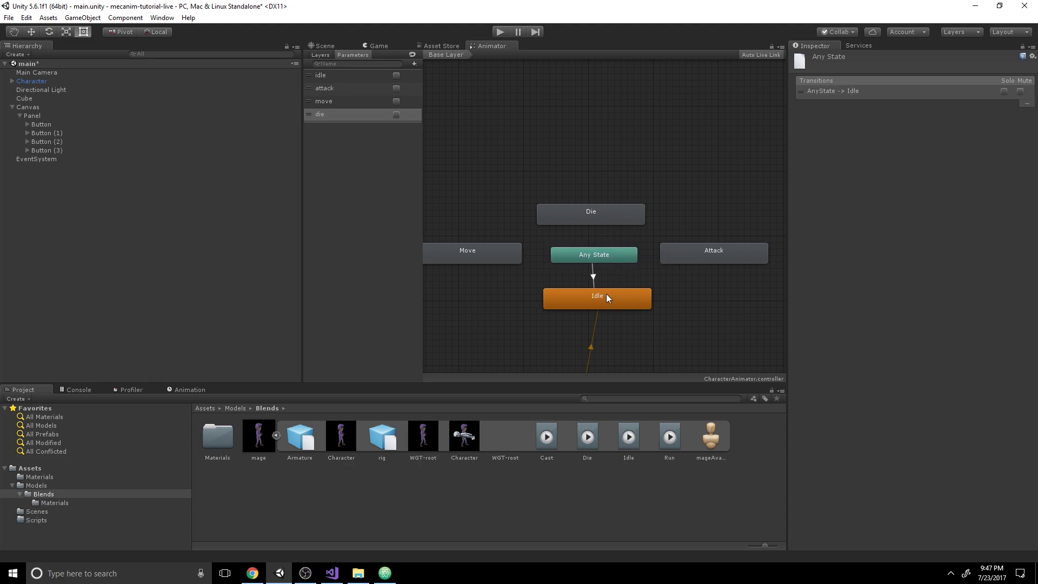
key("f")
left_click(625, 251)
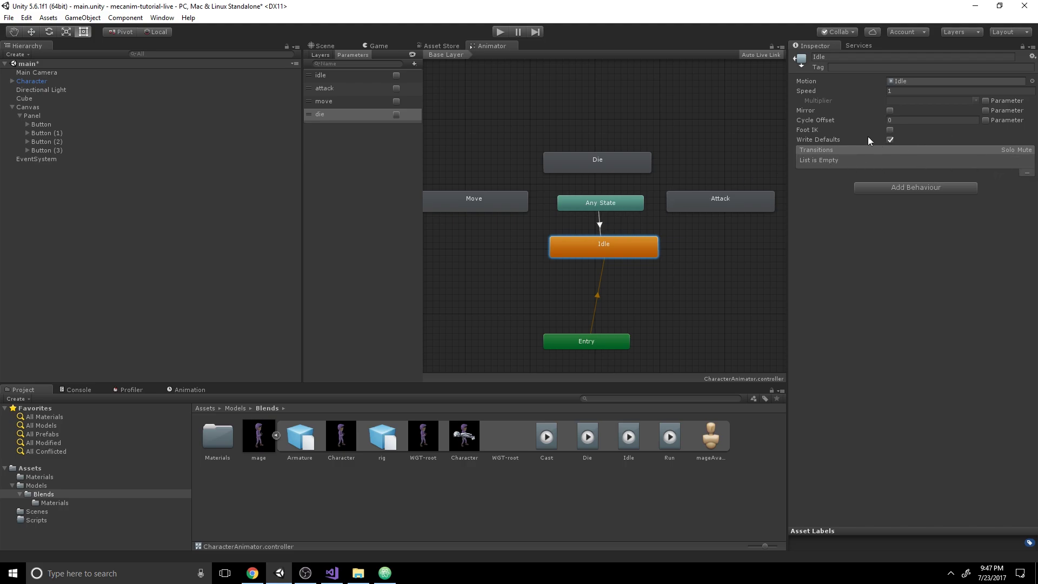
left_click(599, 225)
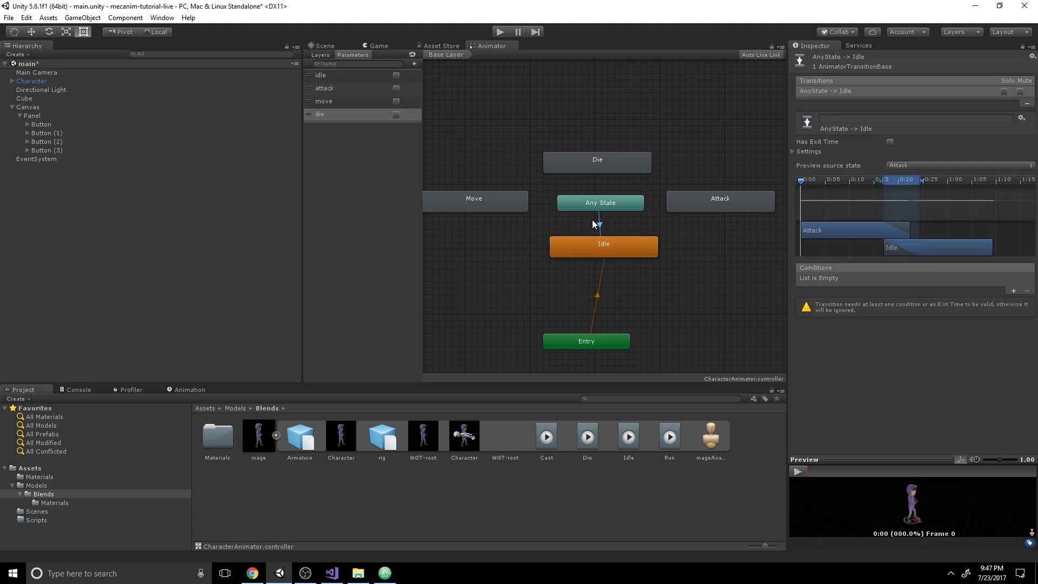
Condition the Idle transition on idle true, disable Can Transition To Self, and save.
left_click(1013, 291)
left_click(818, 279)
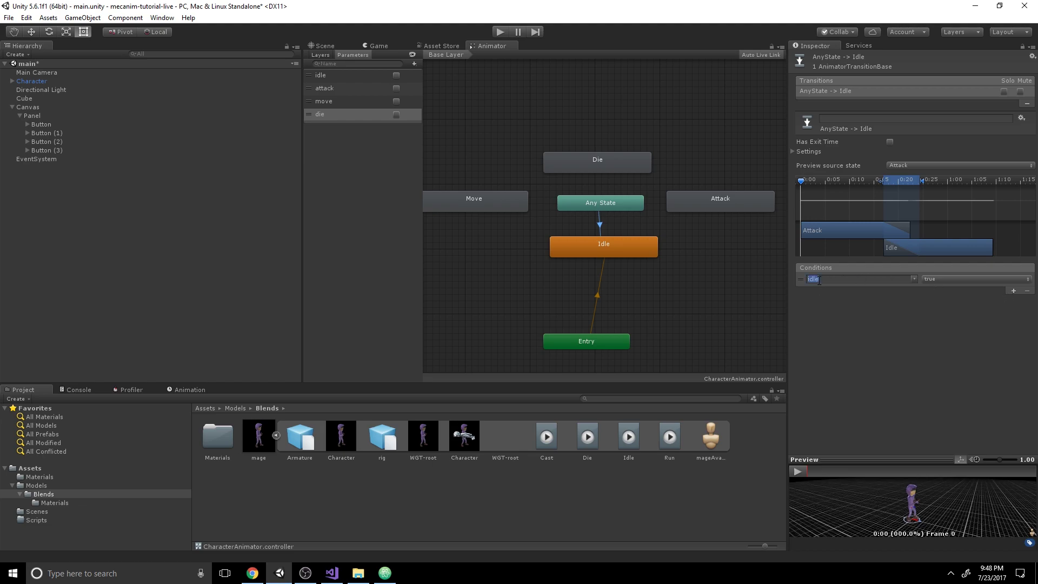
left_click(970, 285)
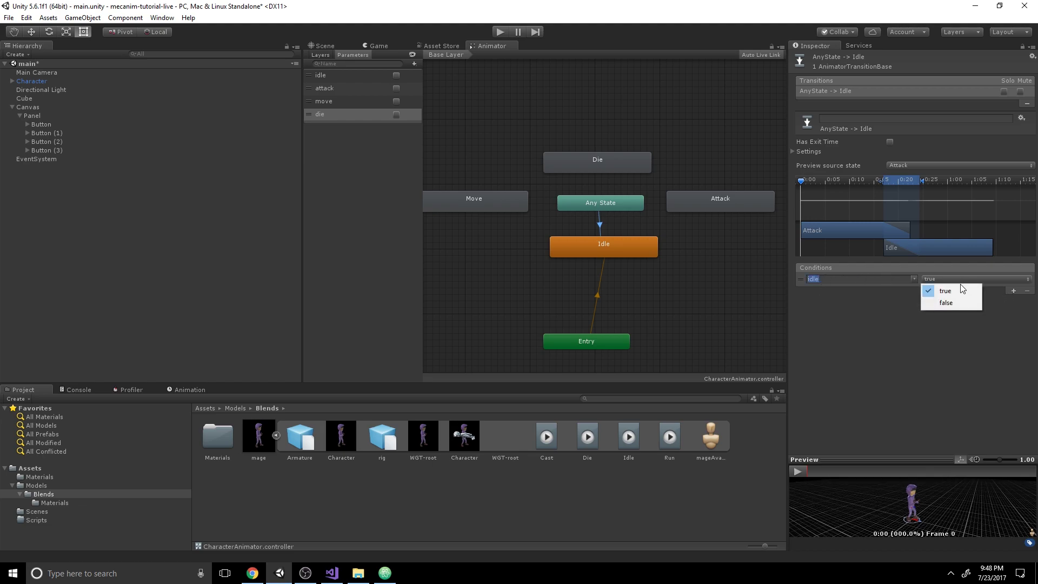
left_click(963, 290)
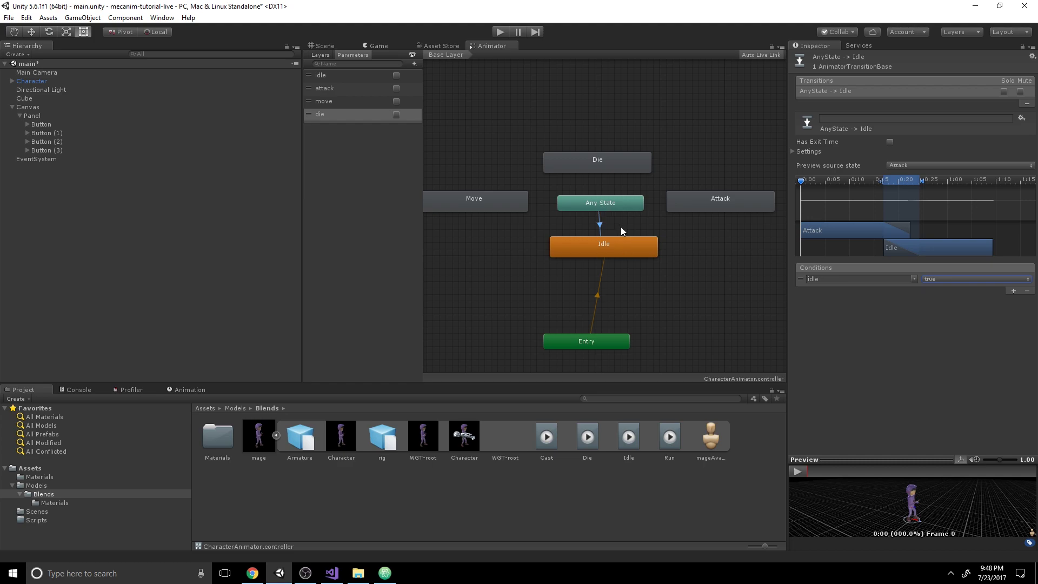
left_click(793, 152)
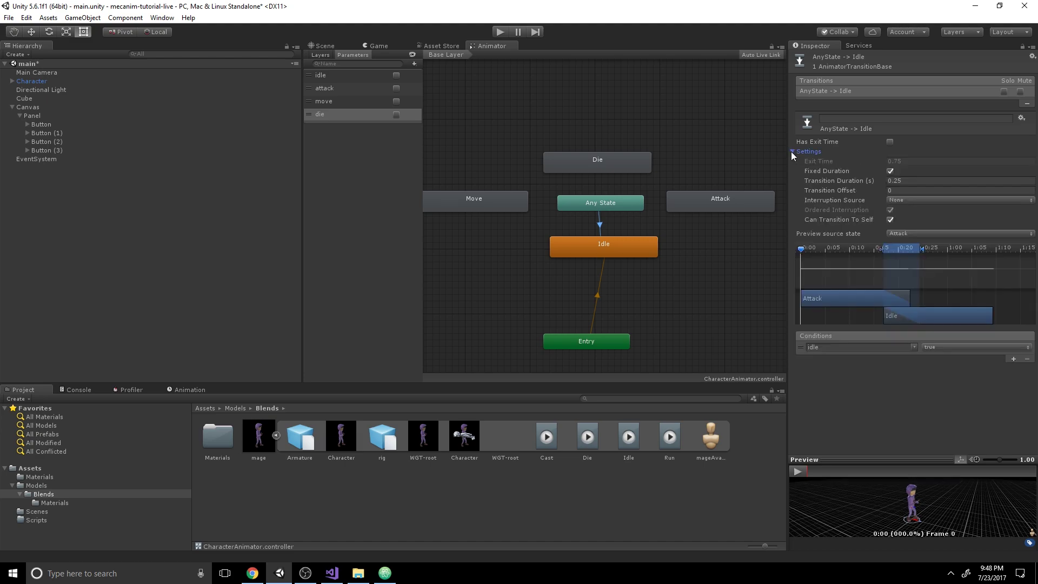
left_click(890, 220)
key("ctrl+s")
Add an Any State to Attack transition on attack, without self-transition.
right_click(594, 200)
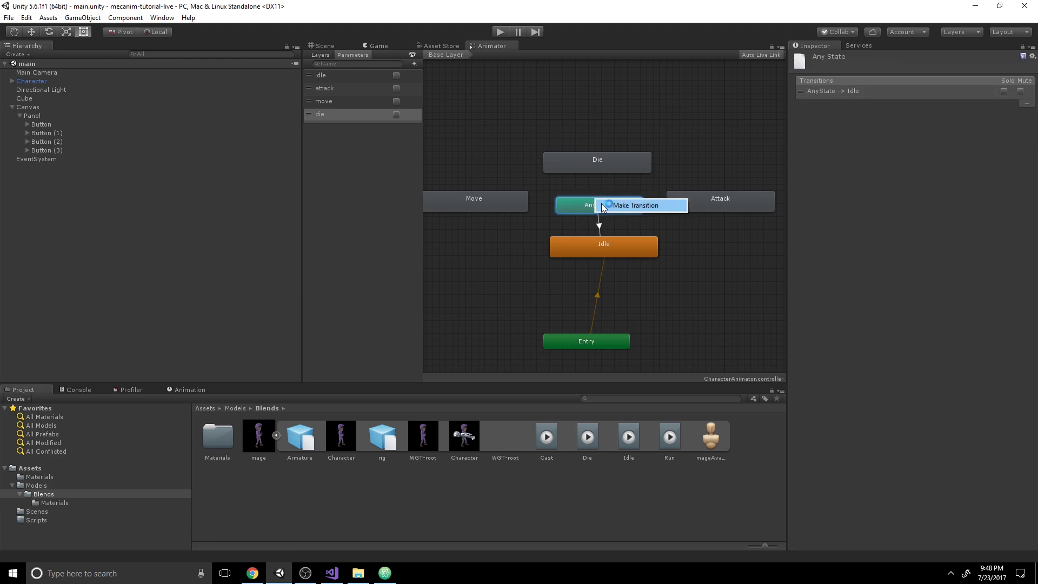
left_click(633, 210)
left_click(705, 198)
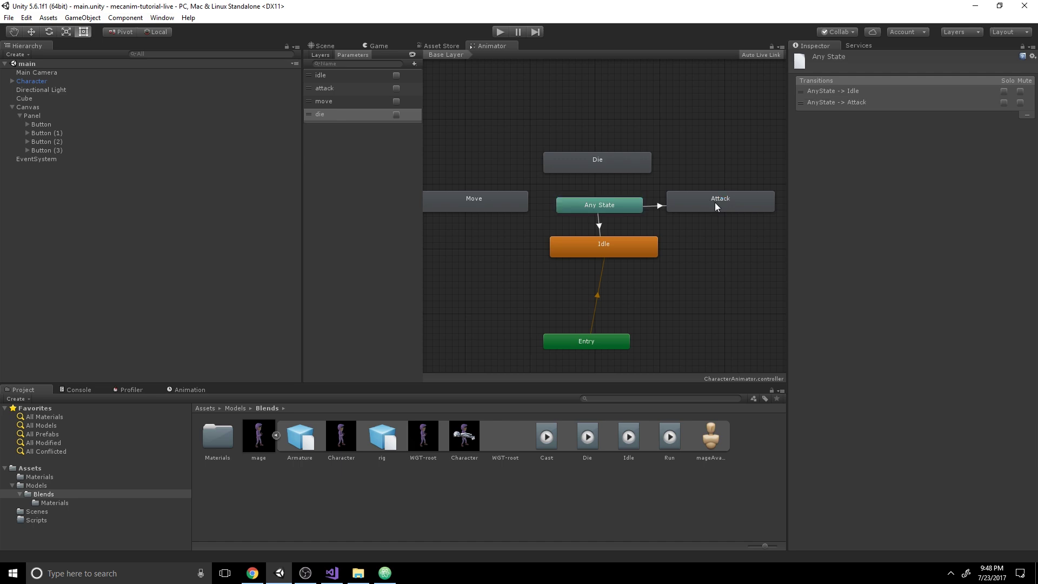
left_click(658, 206)
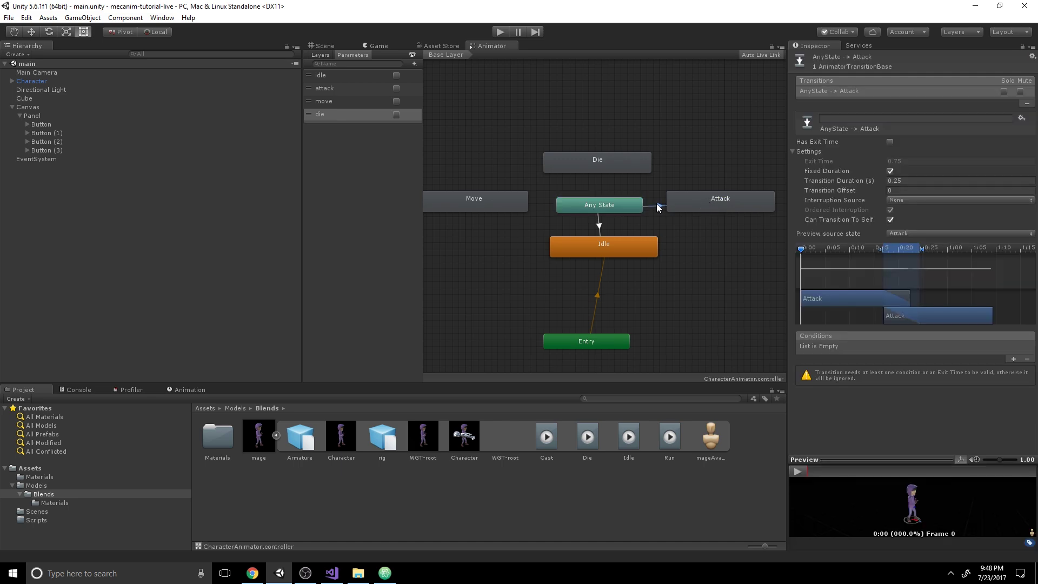
left_click(890, 220)
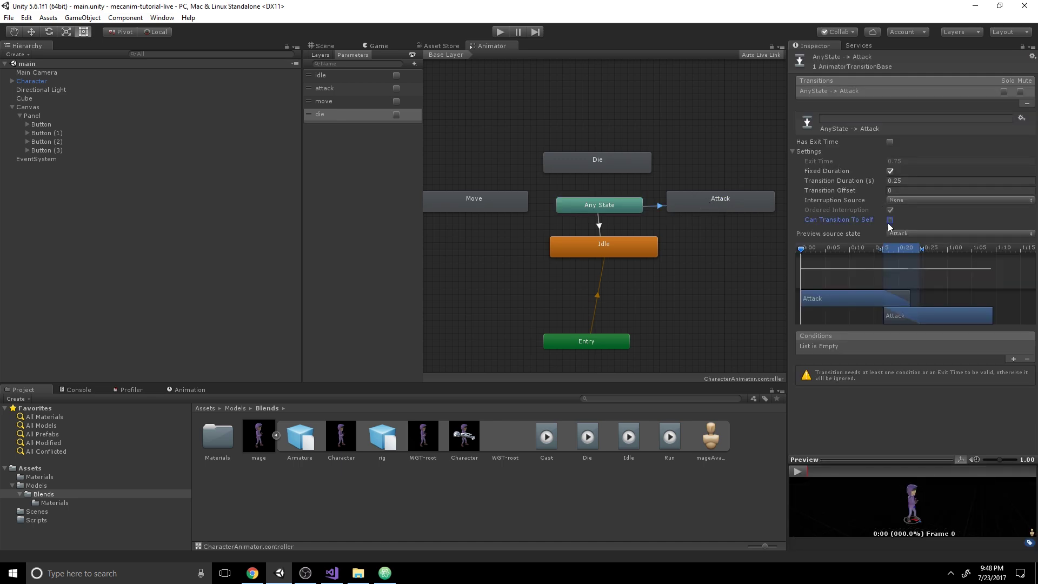
left_click(1013, 359)
left_click(914, 347)
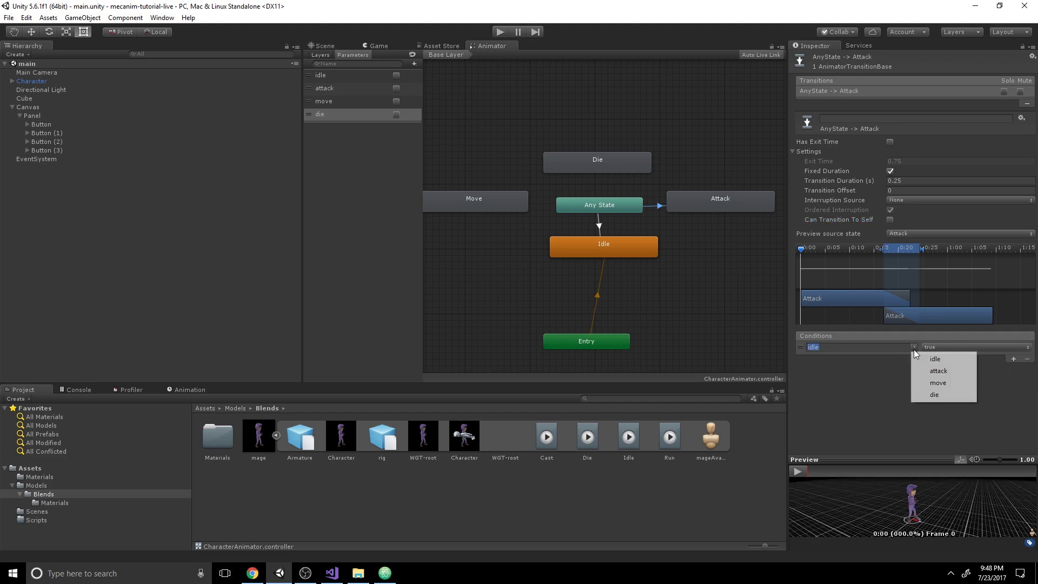
left_click(941, 369)
Add an Any State to Die transition on die, without self-transition.
right_click(577, 204)
left_click(590, 208)
left_click(604, 161)
left_click(601, 179)
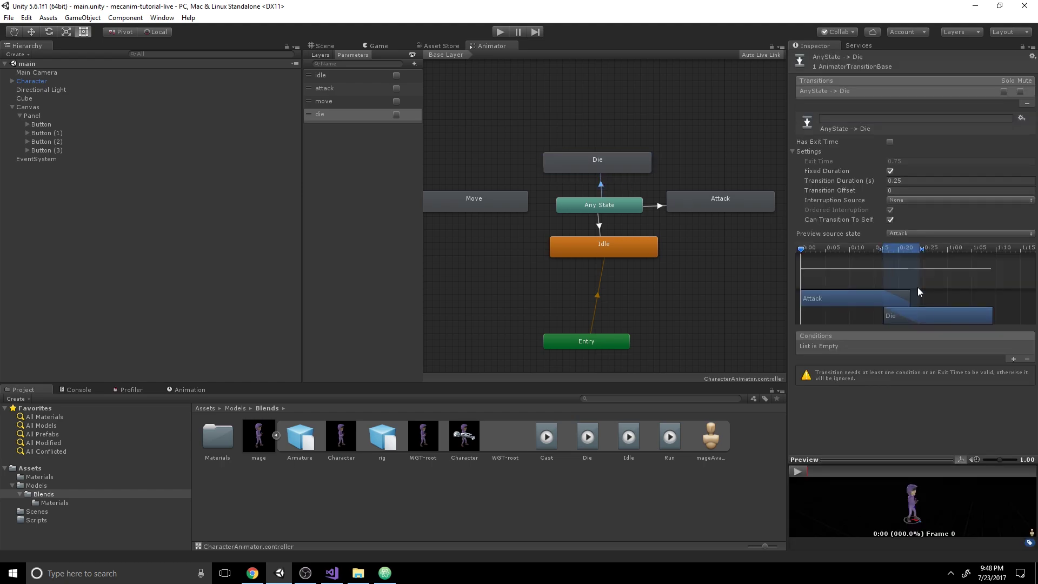
left_click(889, 219)
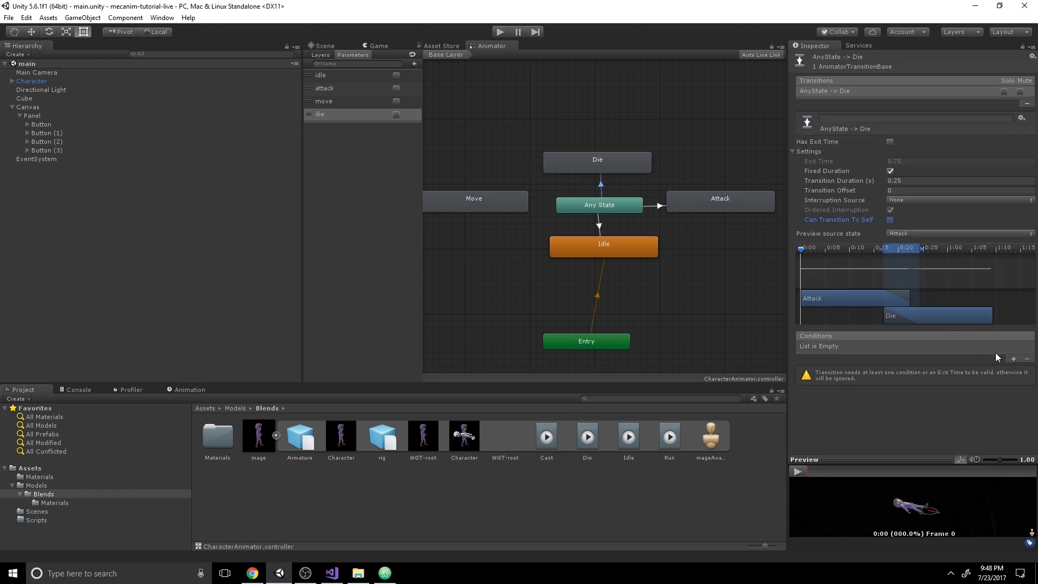
left_click(1013, 359)
left_click(913, 349)
left_click(927, 396)
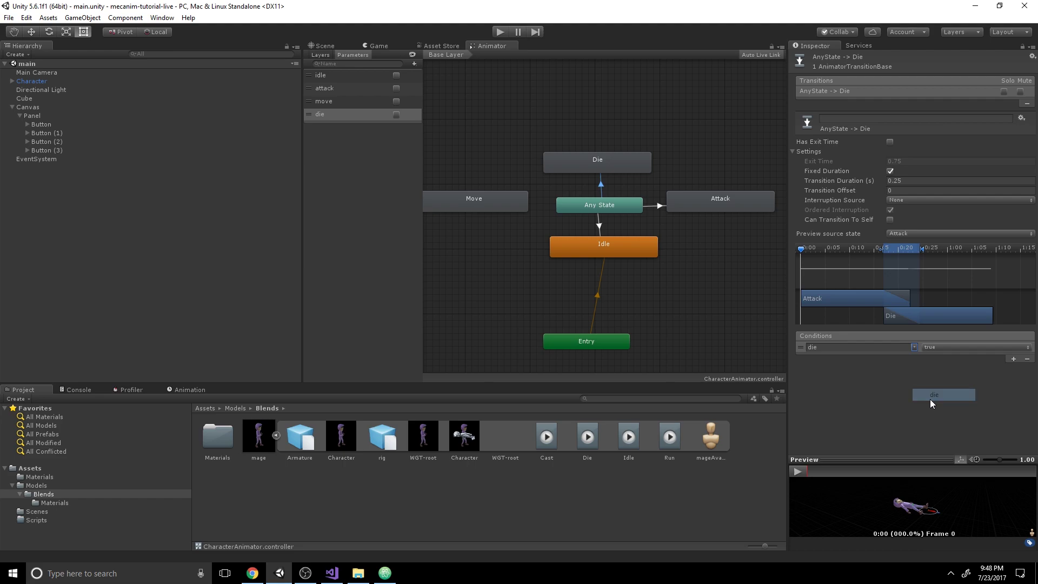
Add an Any State to Move transition conditioned on move, with Can Transition To Self off.
left_click(565, 207)
right_click(565, 206)
left_click(584, 215)
right_click(565, 205)
left_click(589, 212)
left_click(494, 206)
left_click(533, 205)
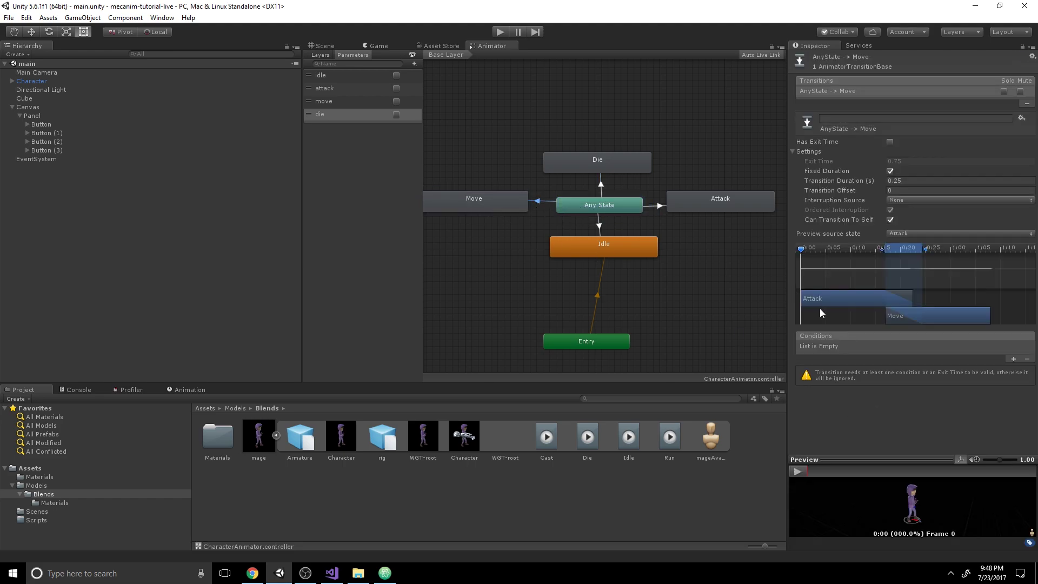
left_click(1013, 359)
left_click(934, 349)
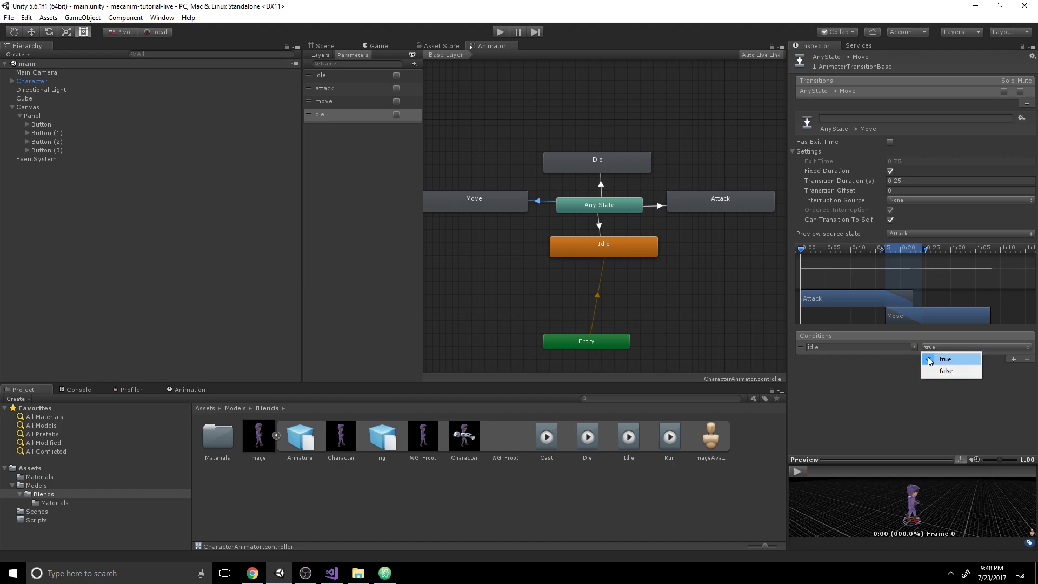
left_click(945, 371)
left_click(915, 347)
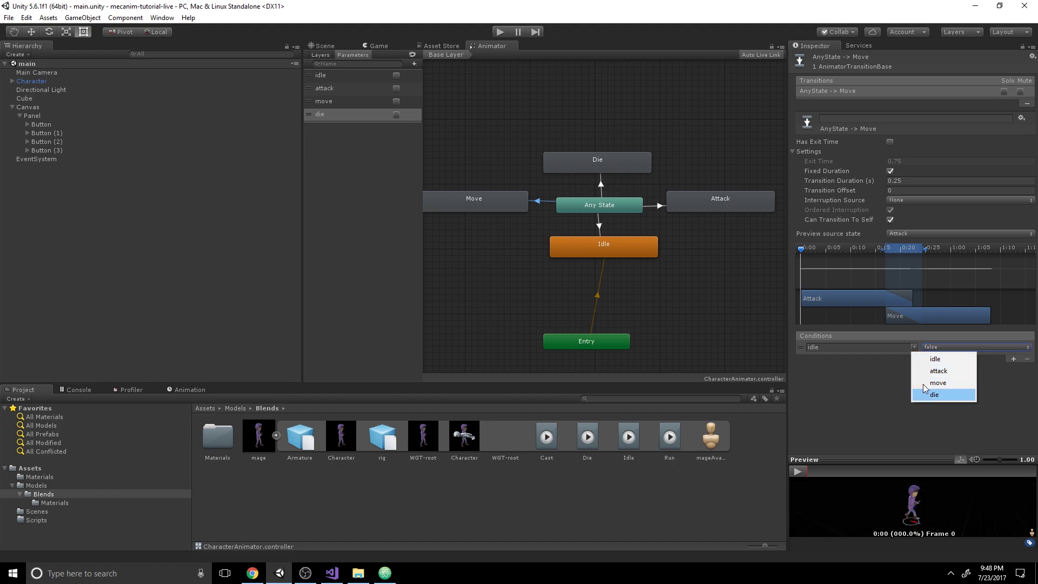
left_click(926, 381)
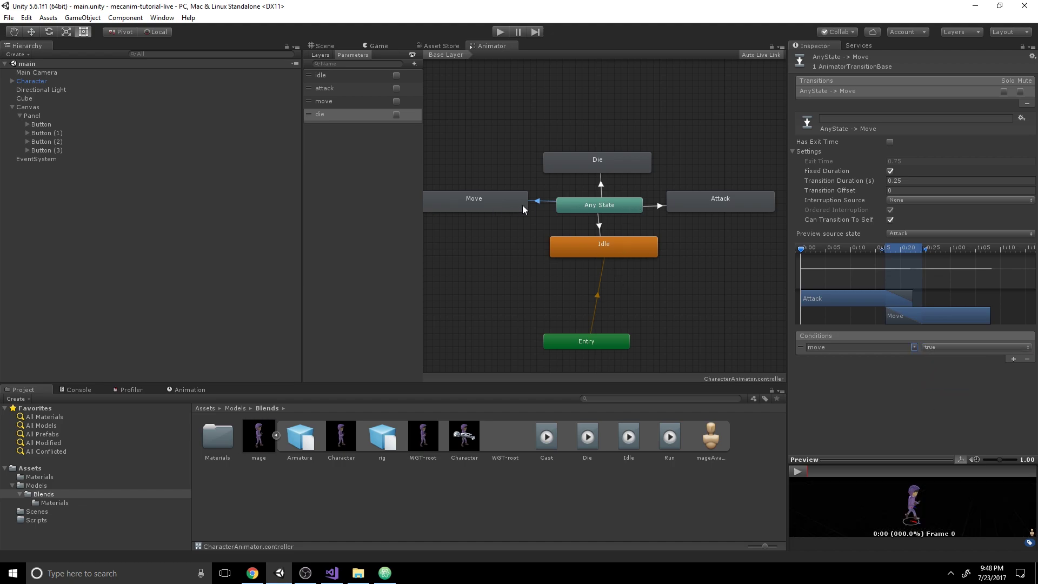
left_click(890, 221)
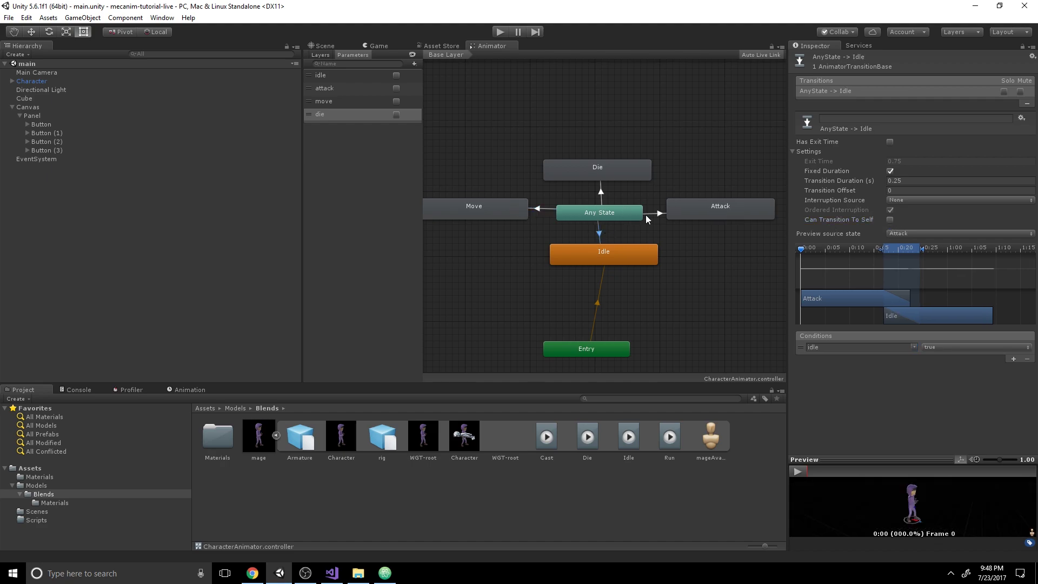
left_click(601, 188)
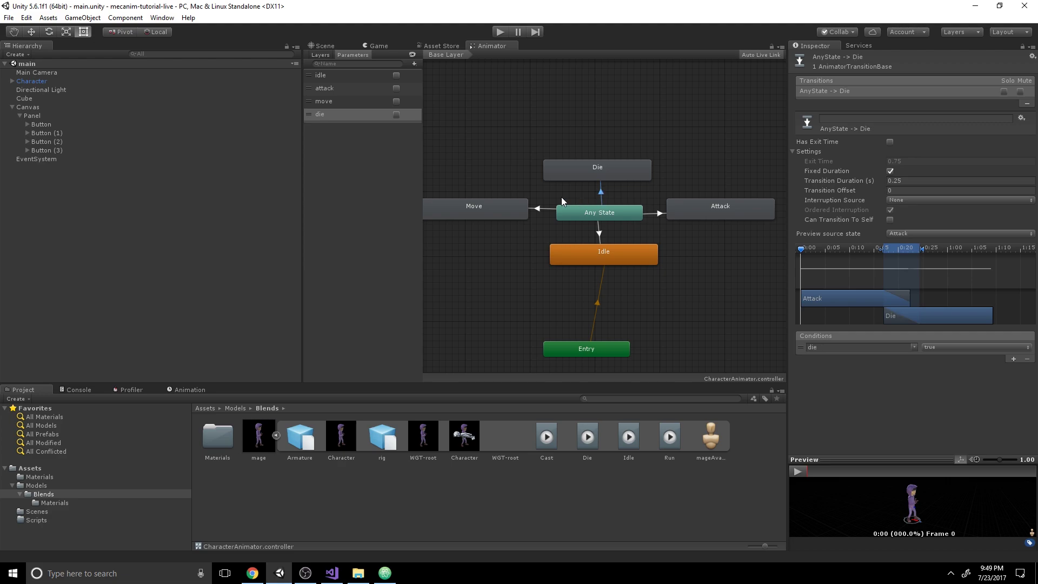
left_click(608, 232)
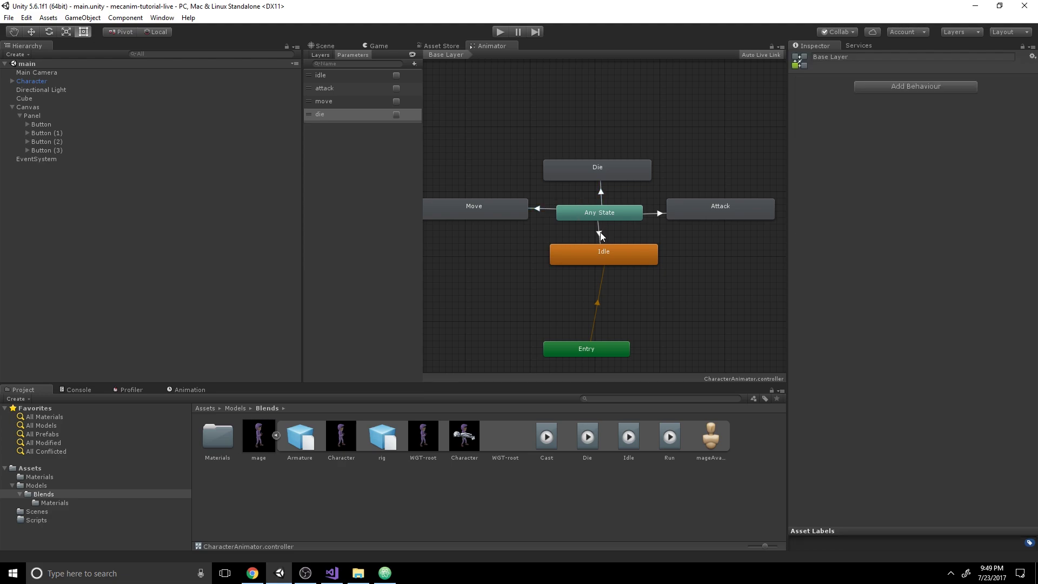
left_click(598, 232)
left_click(658, 213)
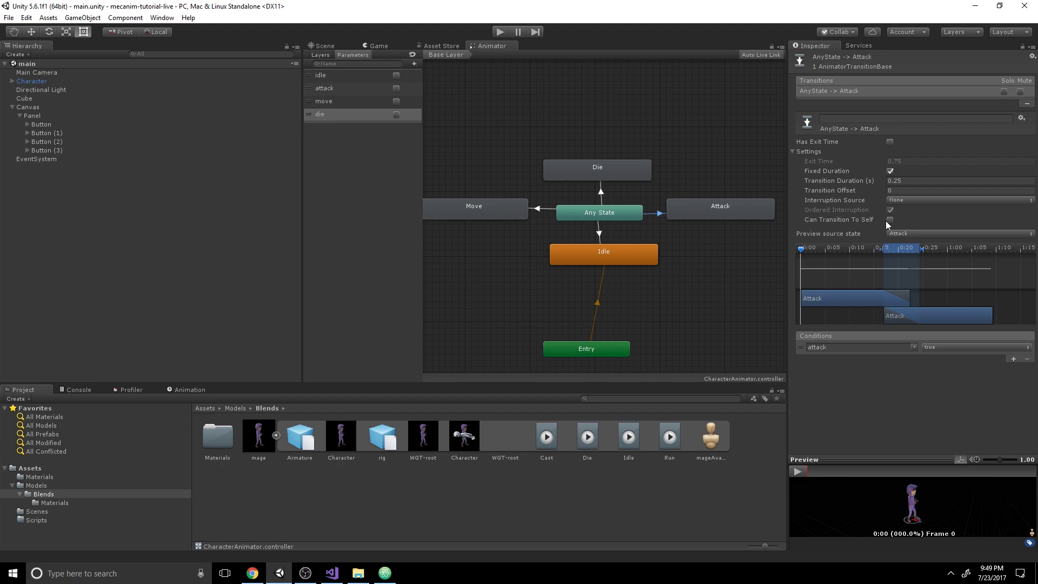
left_click(671, 268)
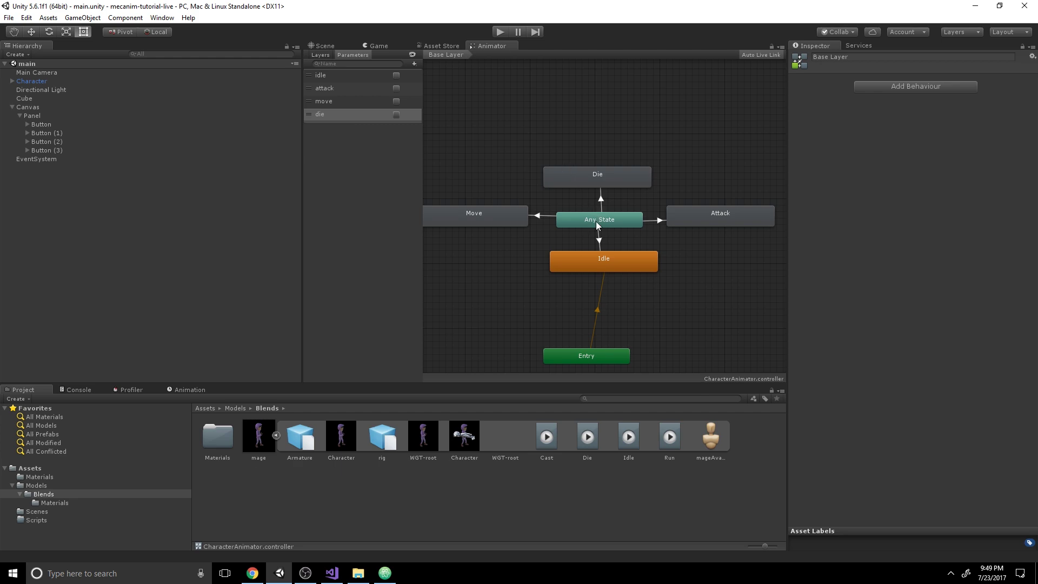
left_click(519, 215)
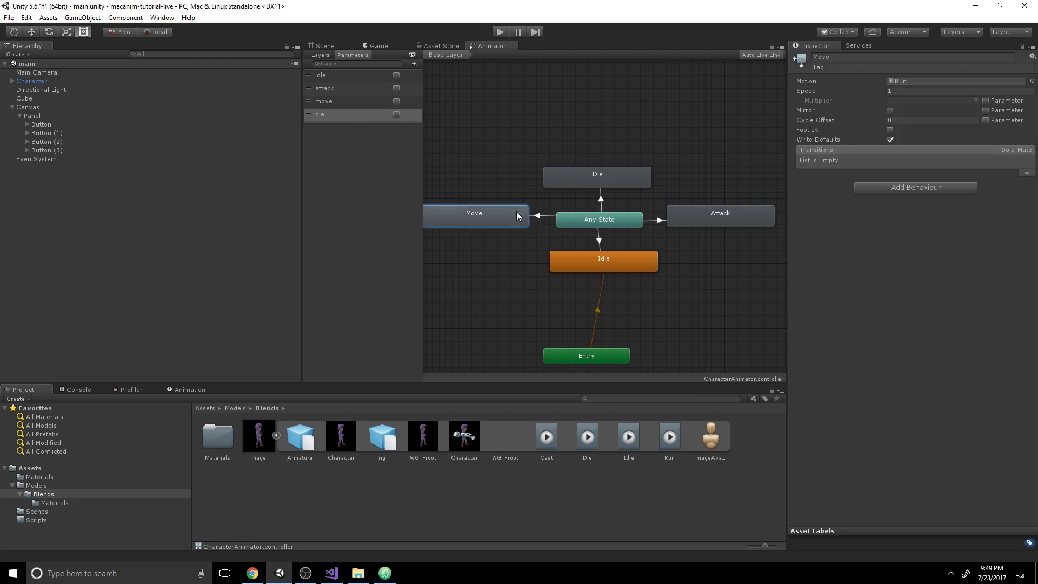
left_click(541, 215)
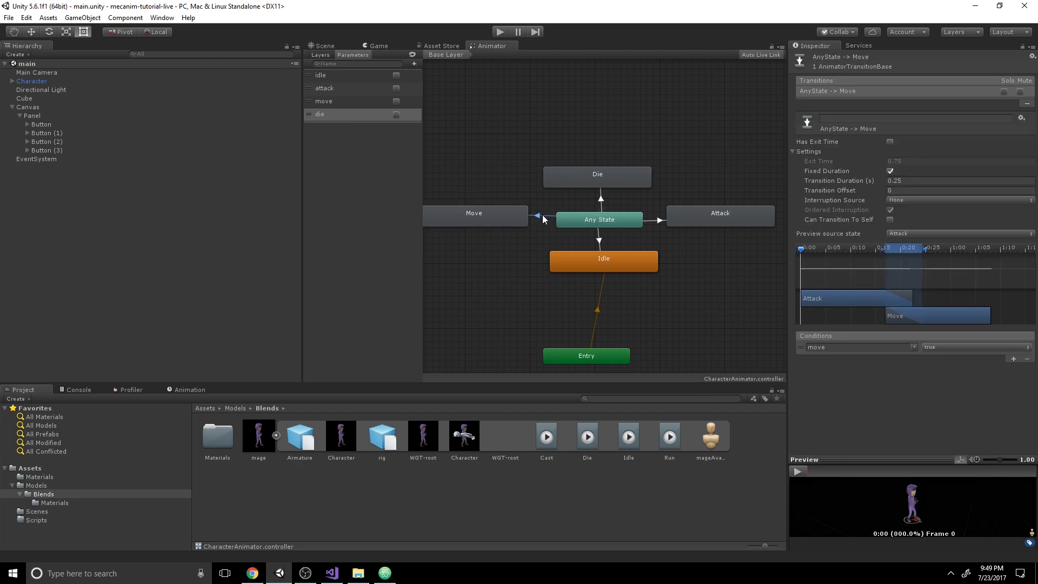
left_click(491, 219)
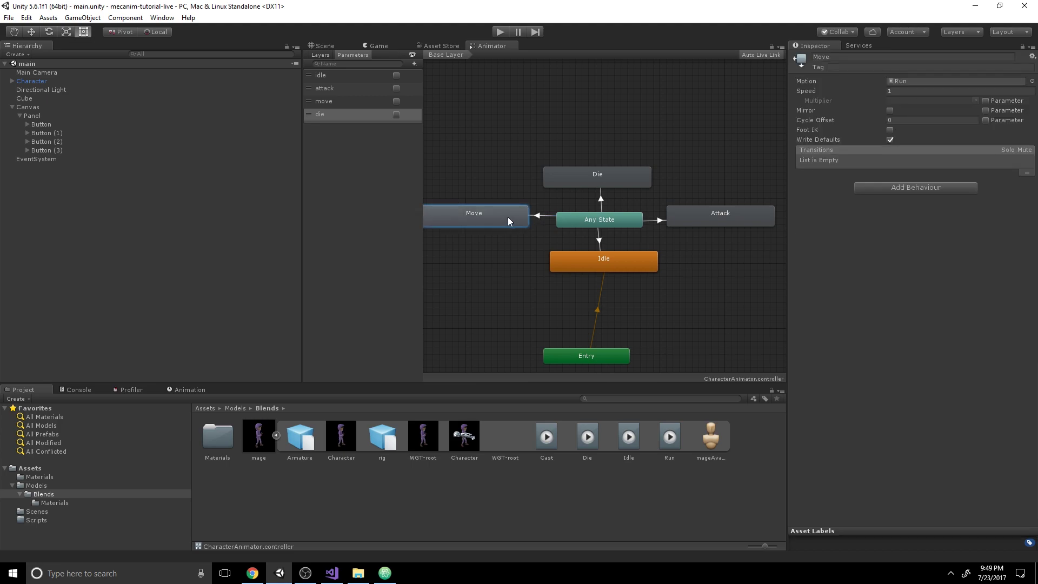
left_click(541, 215)
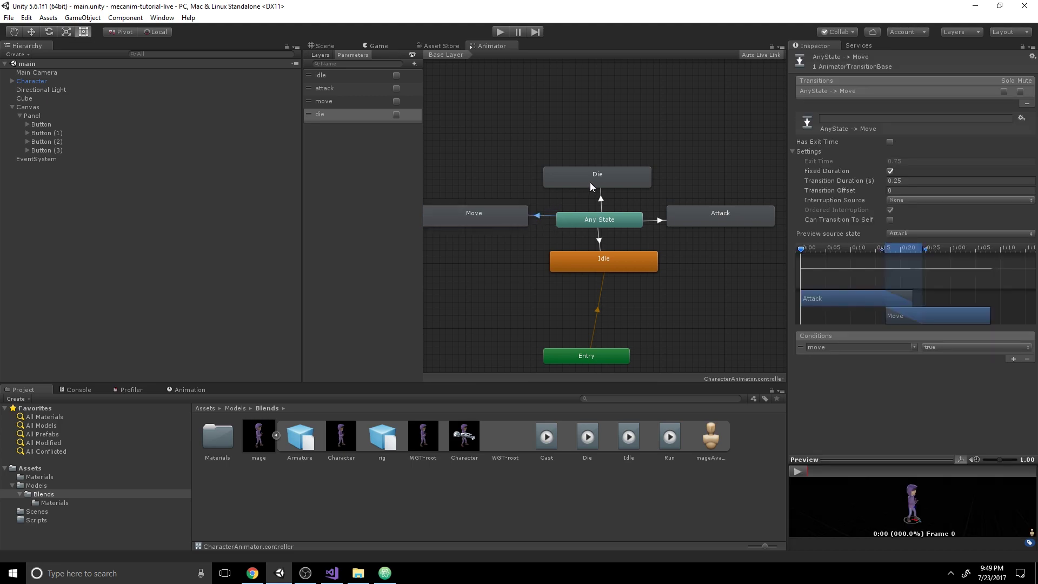
left_click(601, 194)
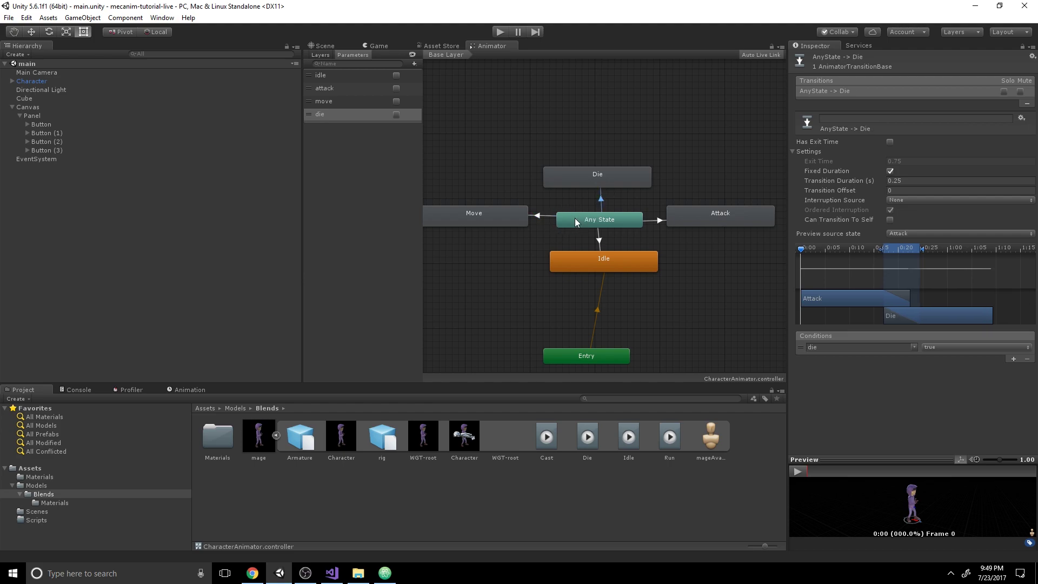
left_click(552, 215)
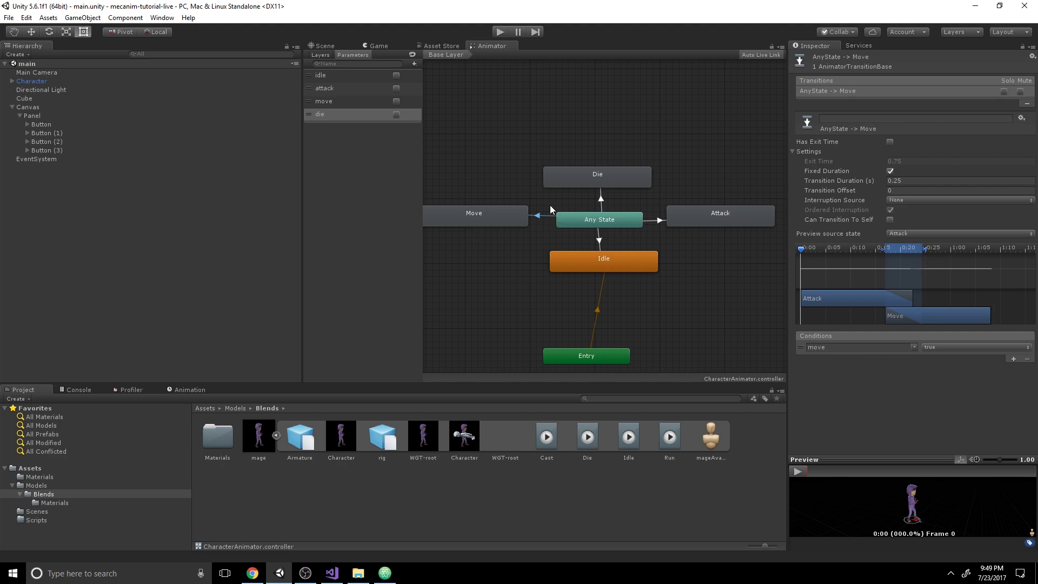
left_click(600, 199)
left_click(595, 241)
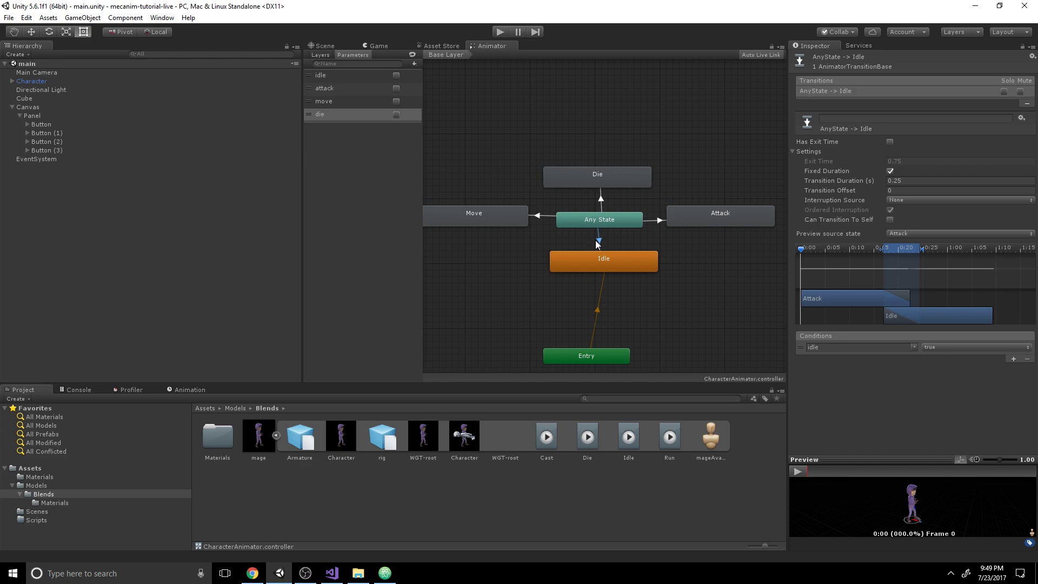